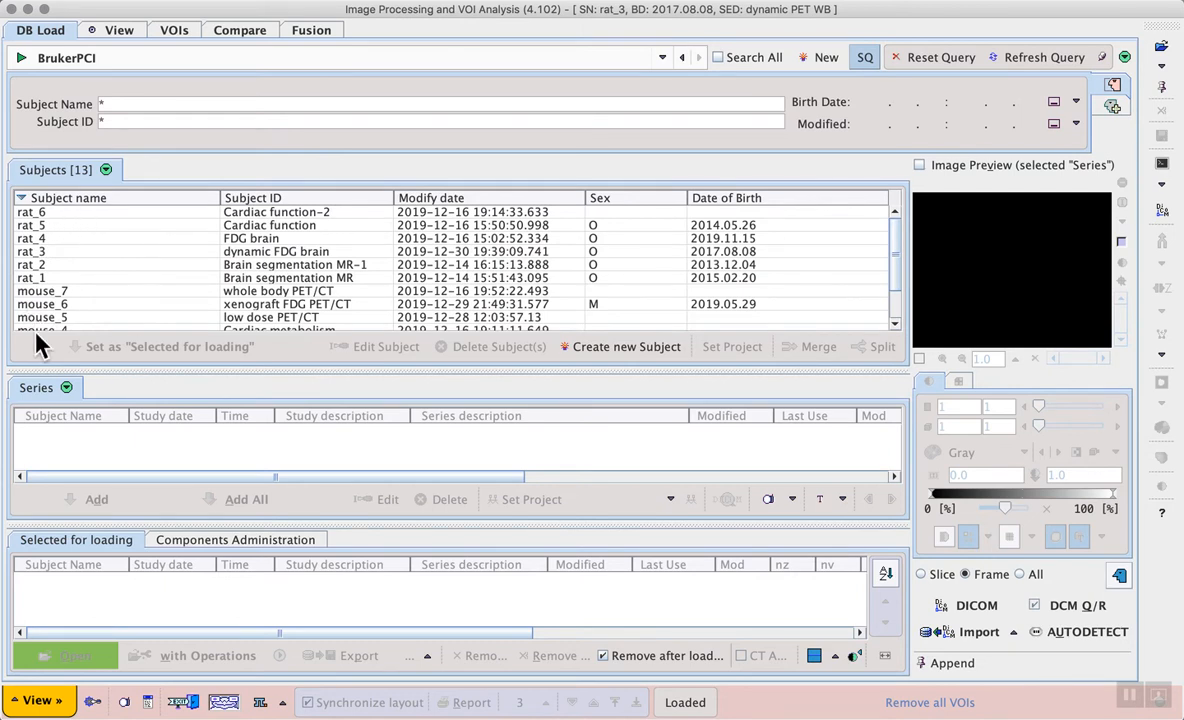
Load the CT WB series of subject mouse_5 from the database and open it for viewing
left_click(160, 317)
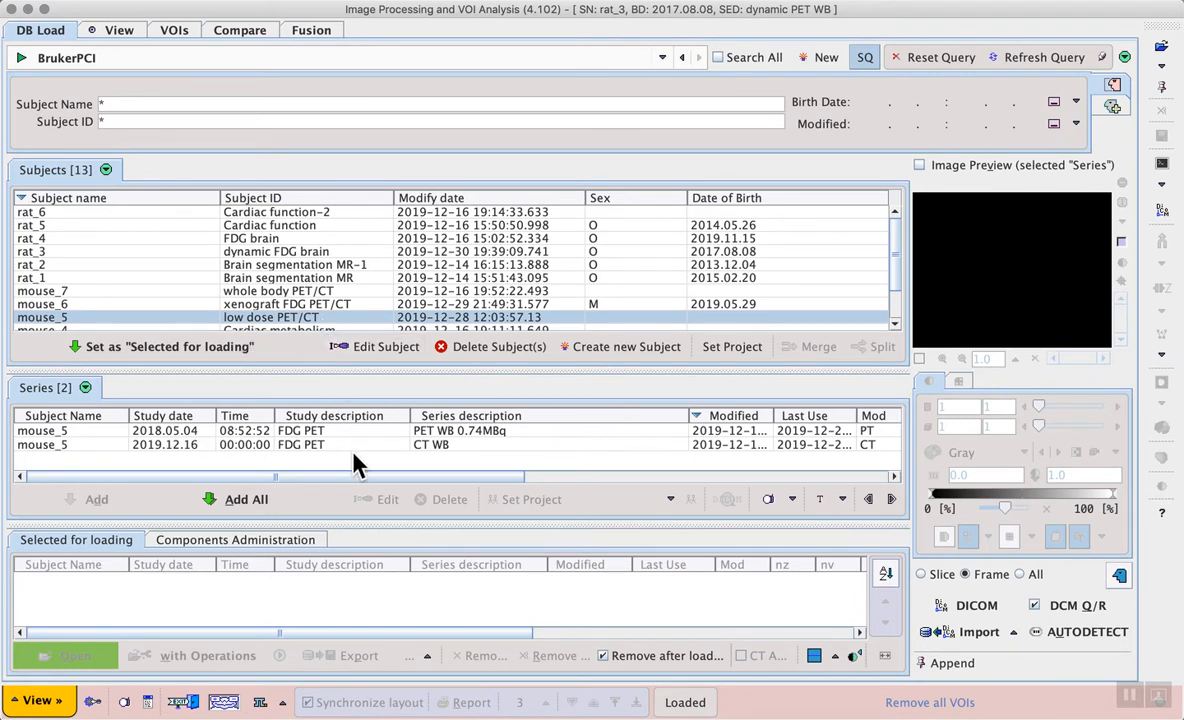
left_click(445, 448)
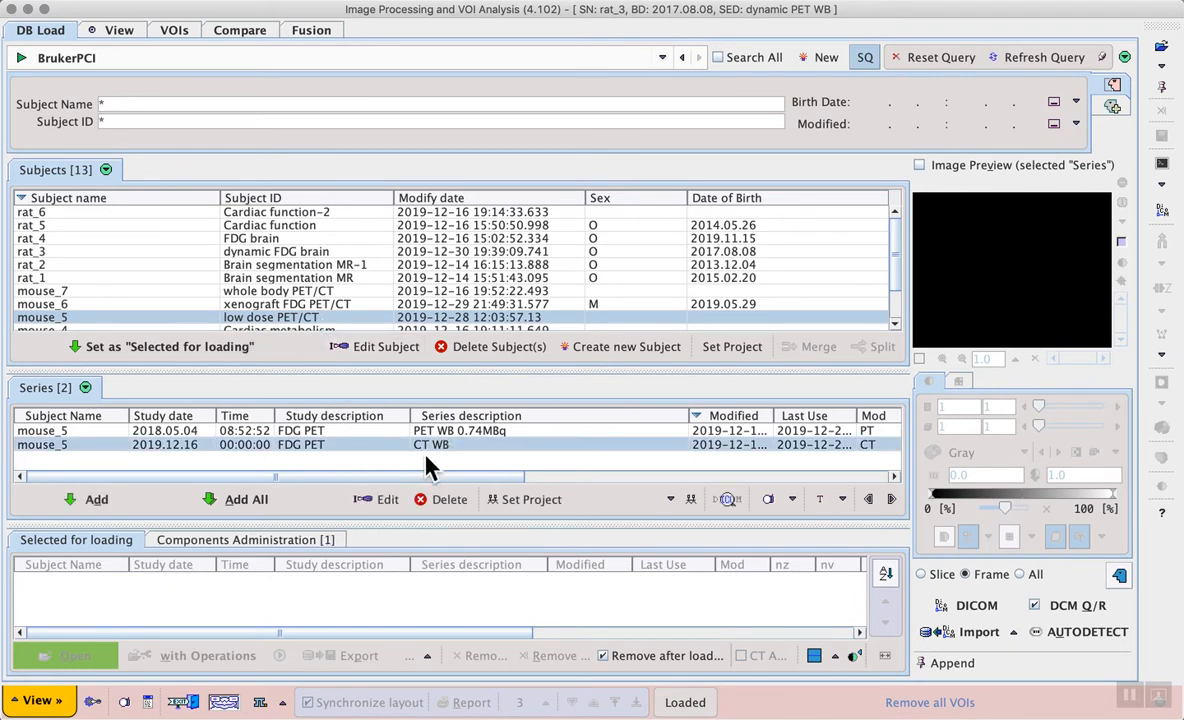
left_click(113, 498)
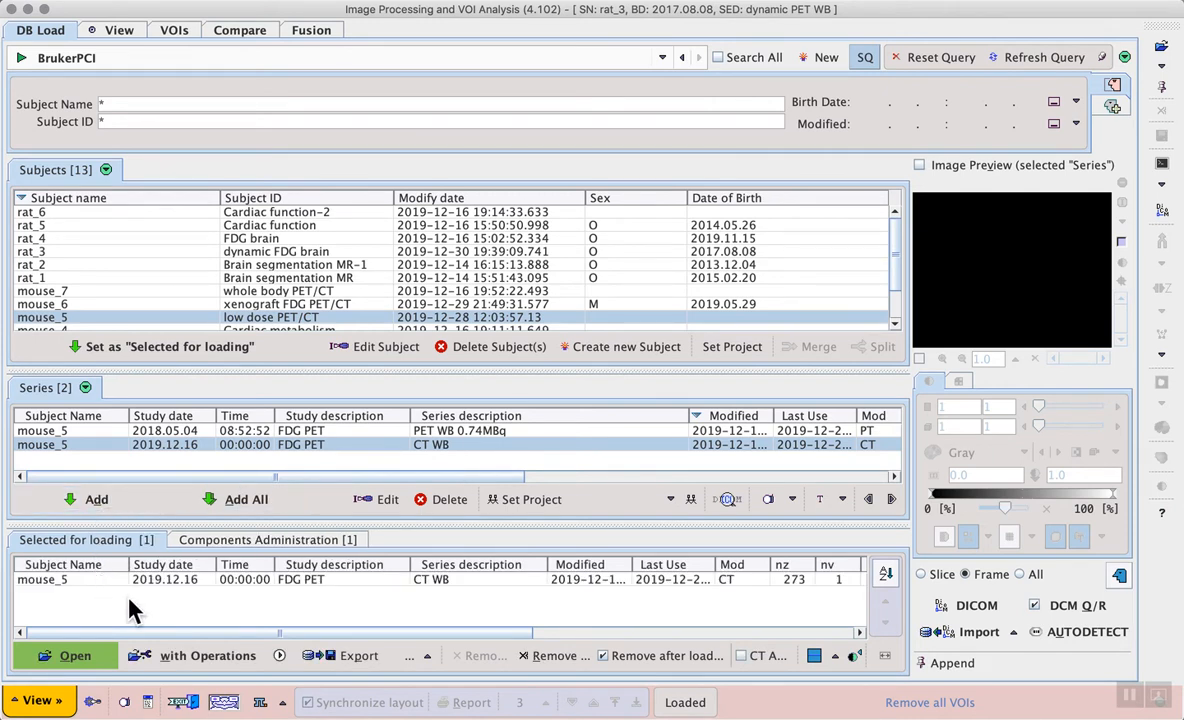
left_click(90, 660)
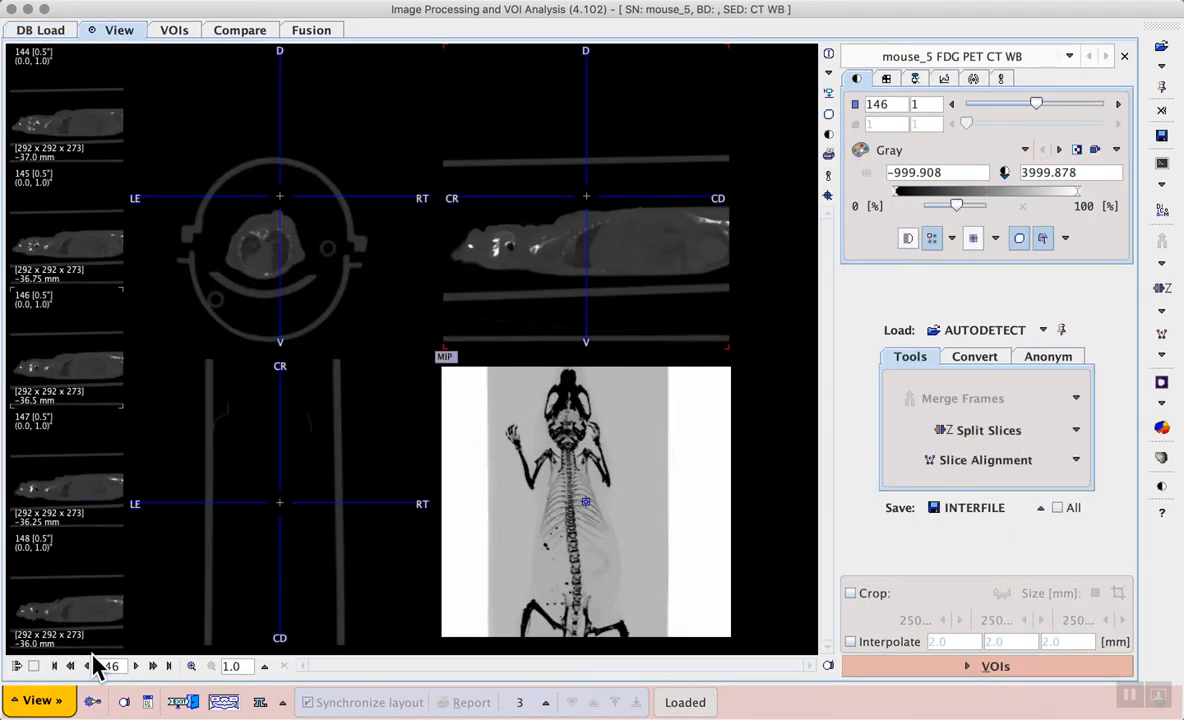
Shift the CT volume manually to about X -3.3, Y -11.8 and Z -1.2 mm, centring the mouse on the midline
left_click(617, 247)
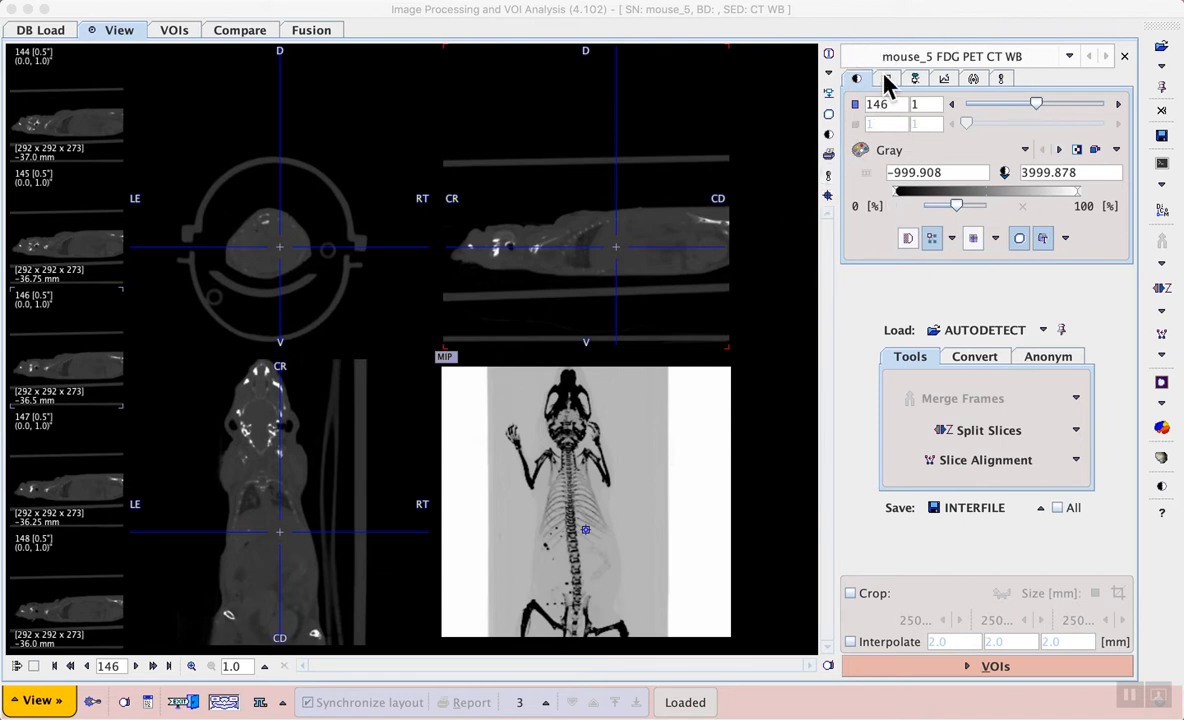
left_click(944, 79)
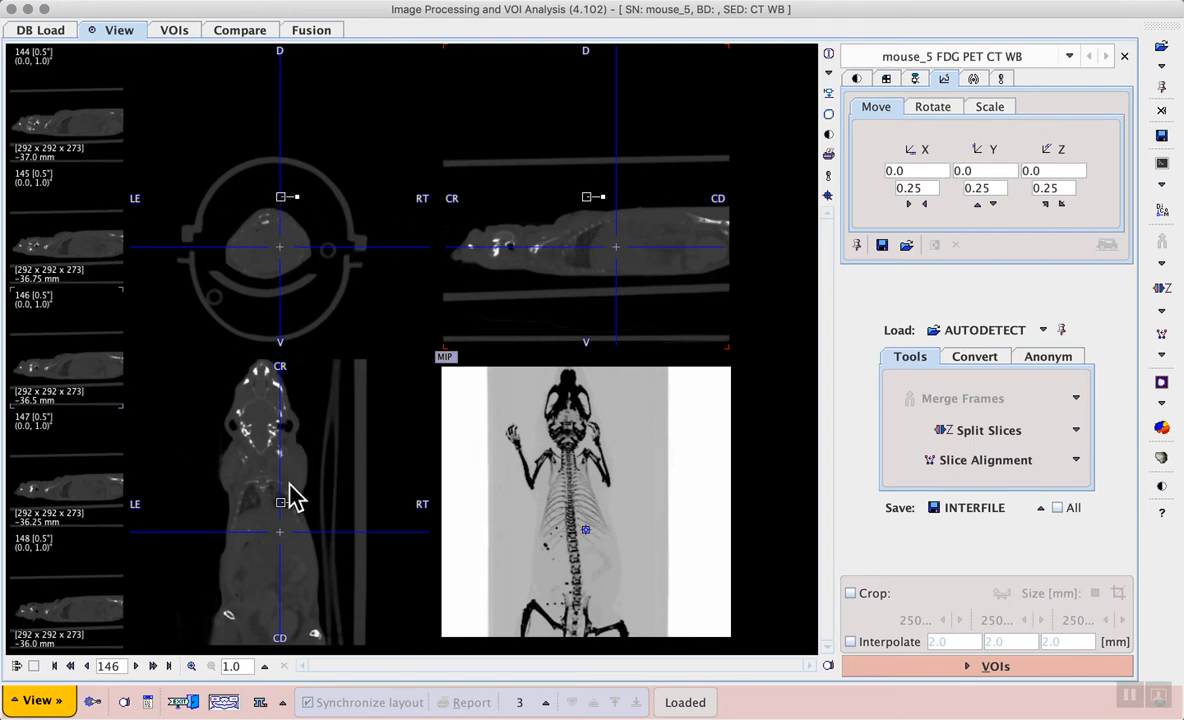
mouse_move(589, 199)
left_mouse_down()
mouse_move(583, 155)
mouse_move(587, 198)
mouse_move(575, 205)
left_mouse_up()
left_click(572, 196)
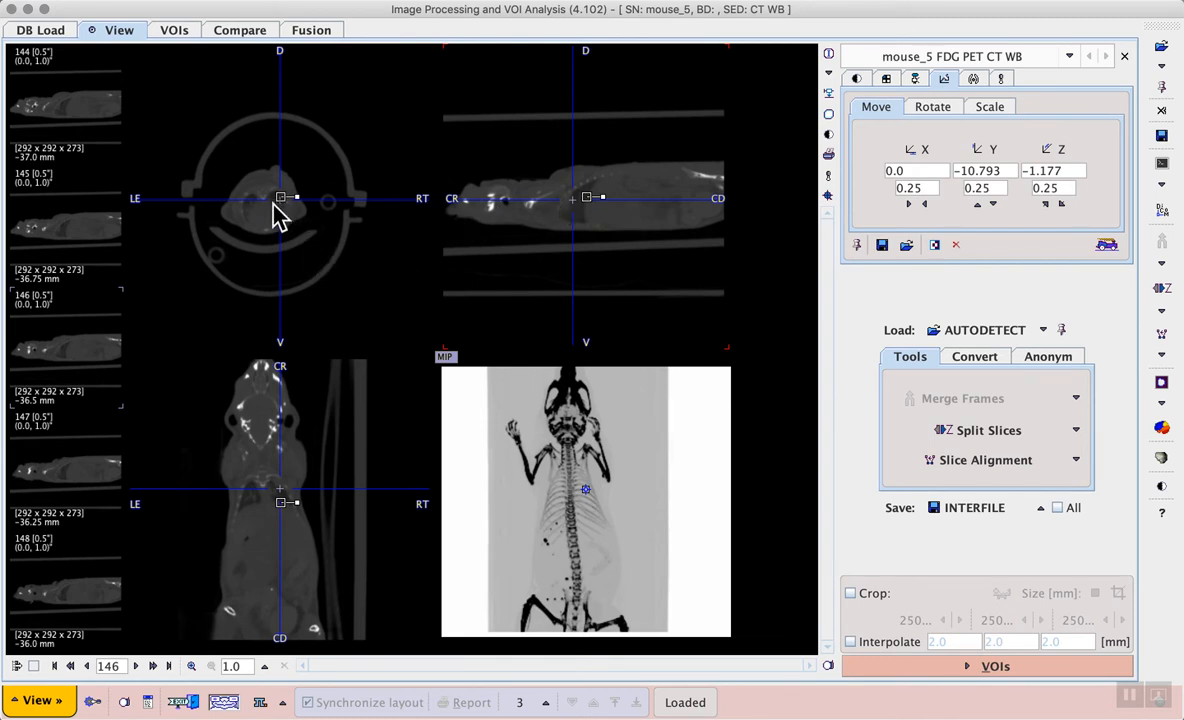
left_click_drag(285, 198, 297, 197)
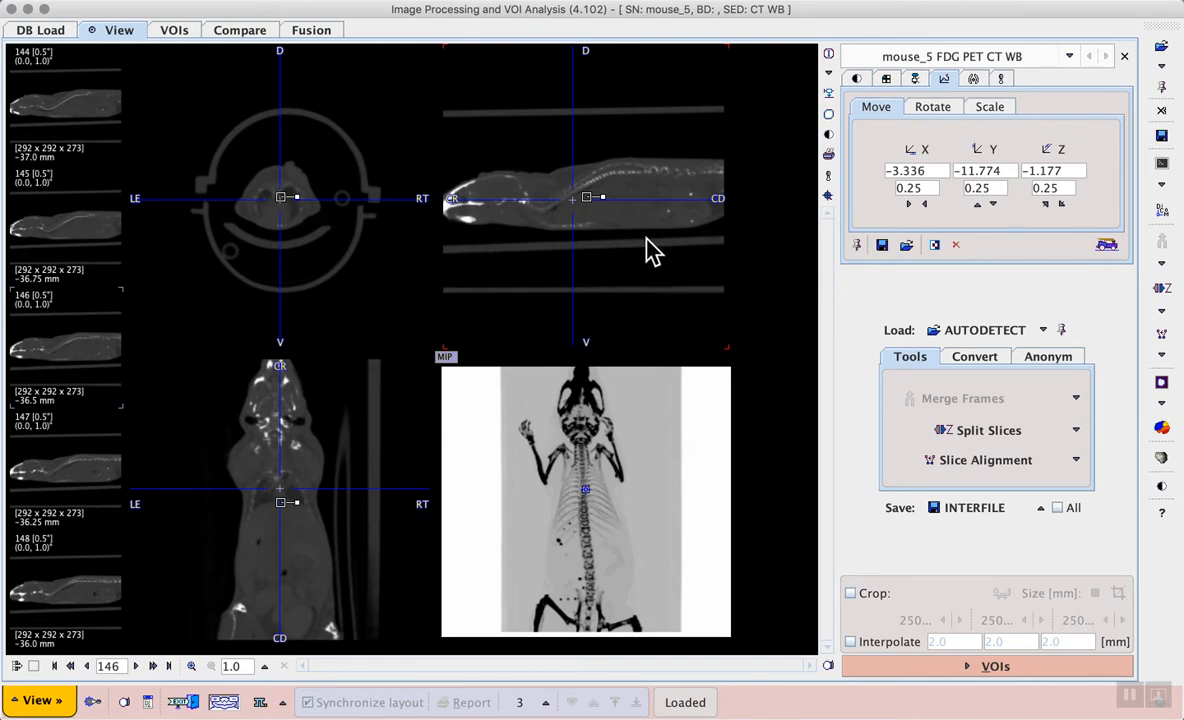
Rotate the CT slightly in the sagittal plane so the animal bed lies parallel to the horizontal crosshair line
left_click(581, 240)
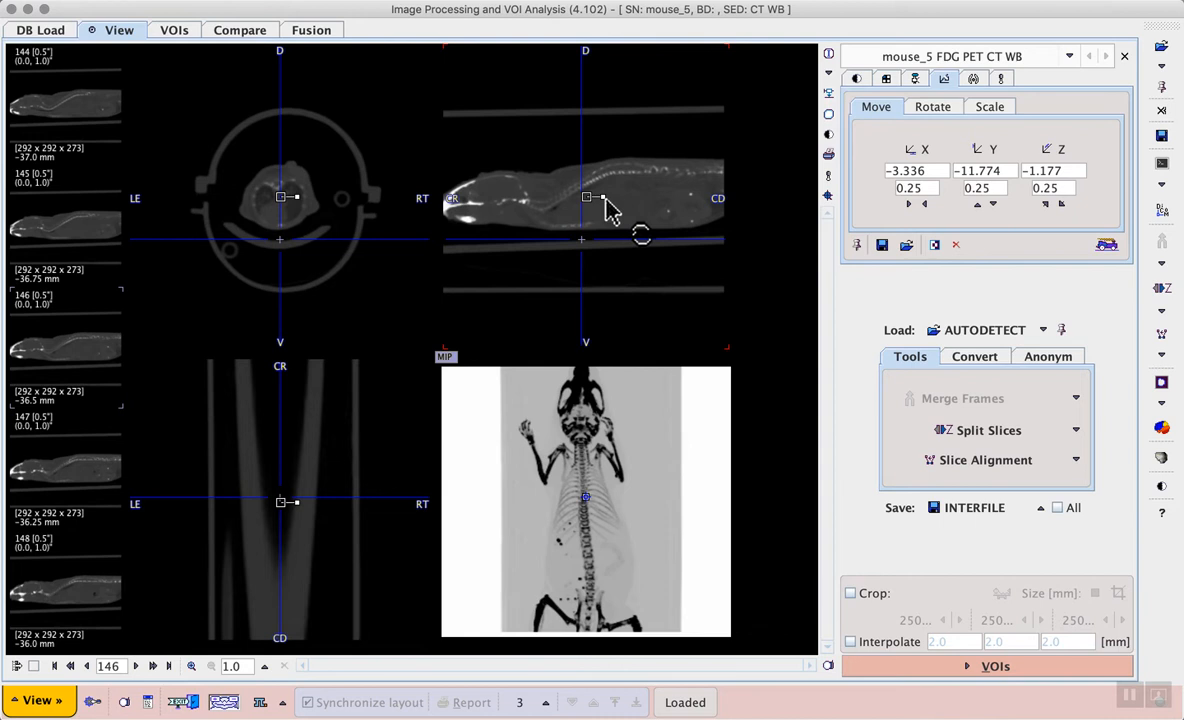
left_click_drag(612, 211, 697, 215)
left_click_drag(697, 207, 700, 213)
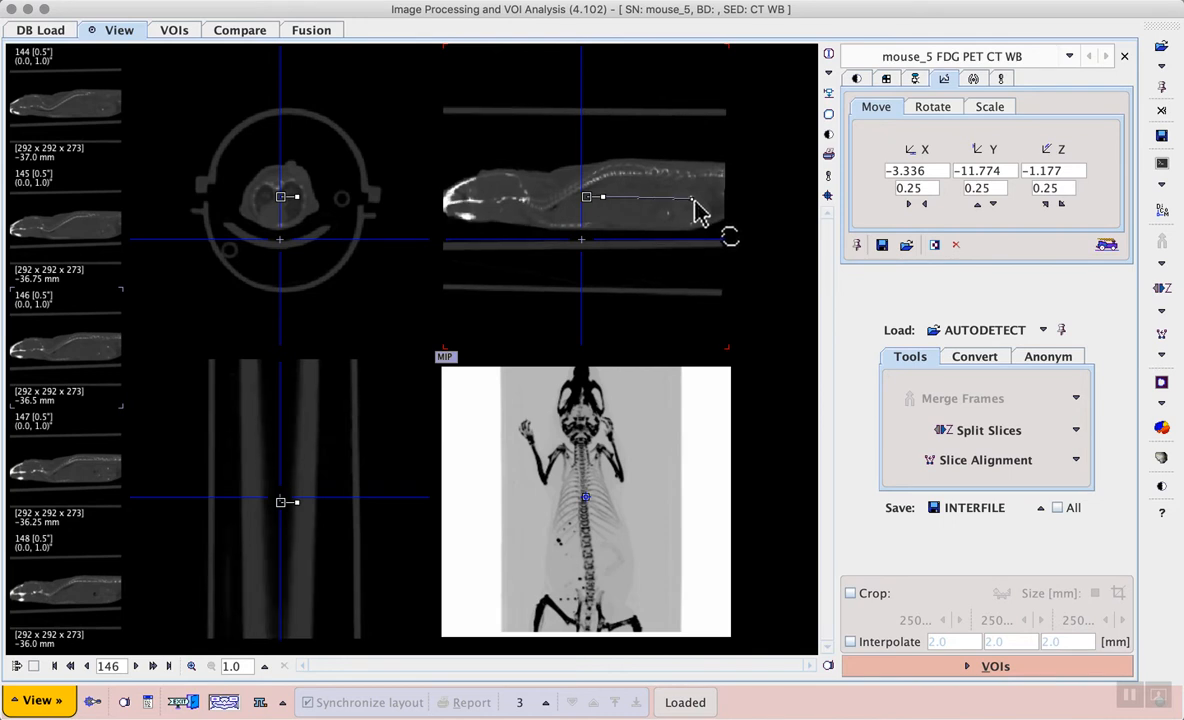
left_click_drag(700, 213, 700, 233)
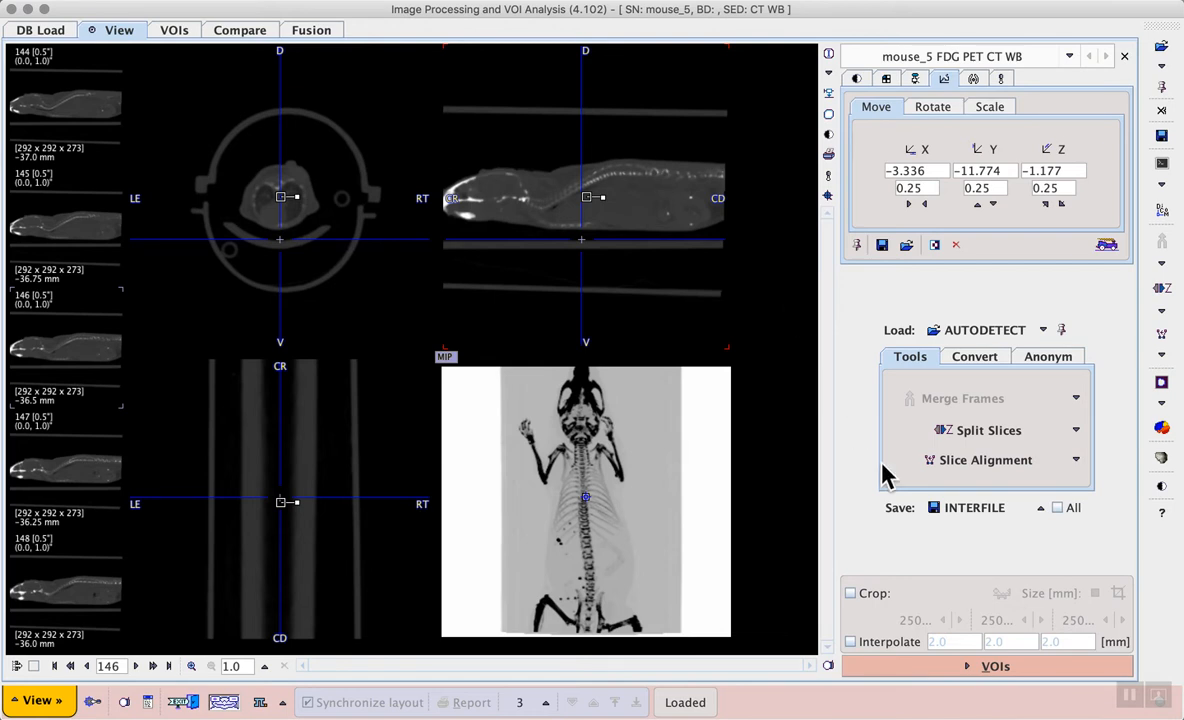
Open the volume-of-interest workspace for the repositioned CT
left_click(1142, 693)
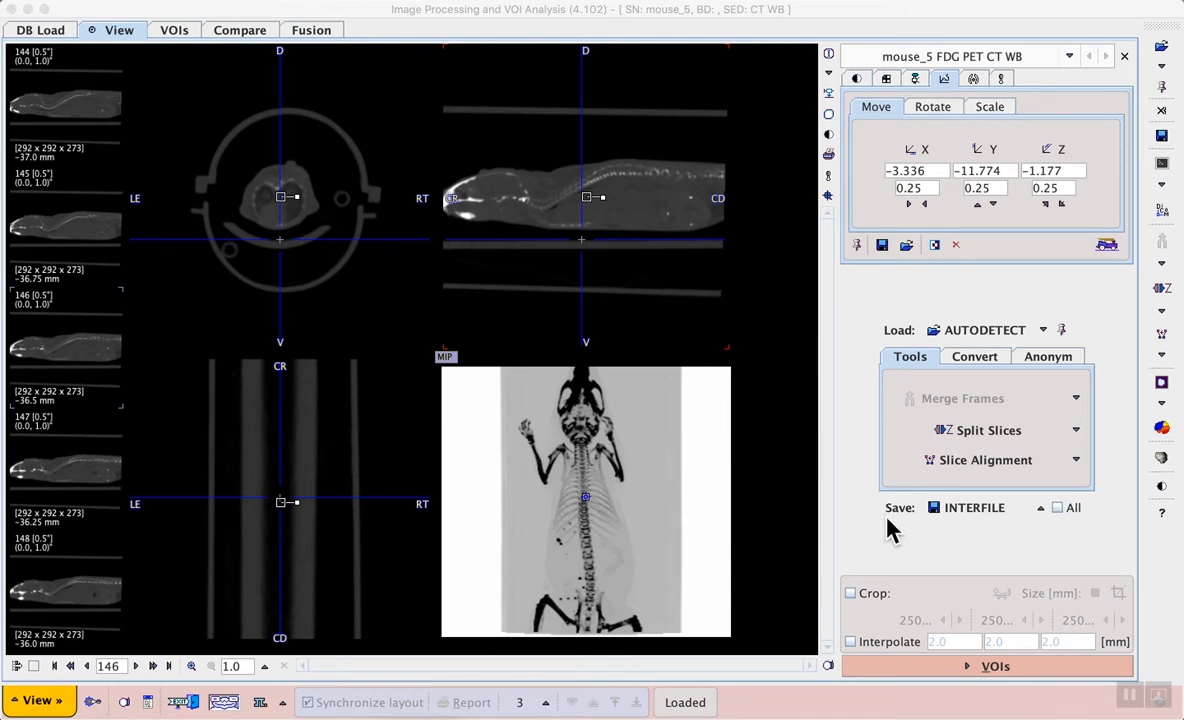
left_click(985, 678)
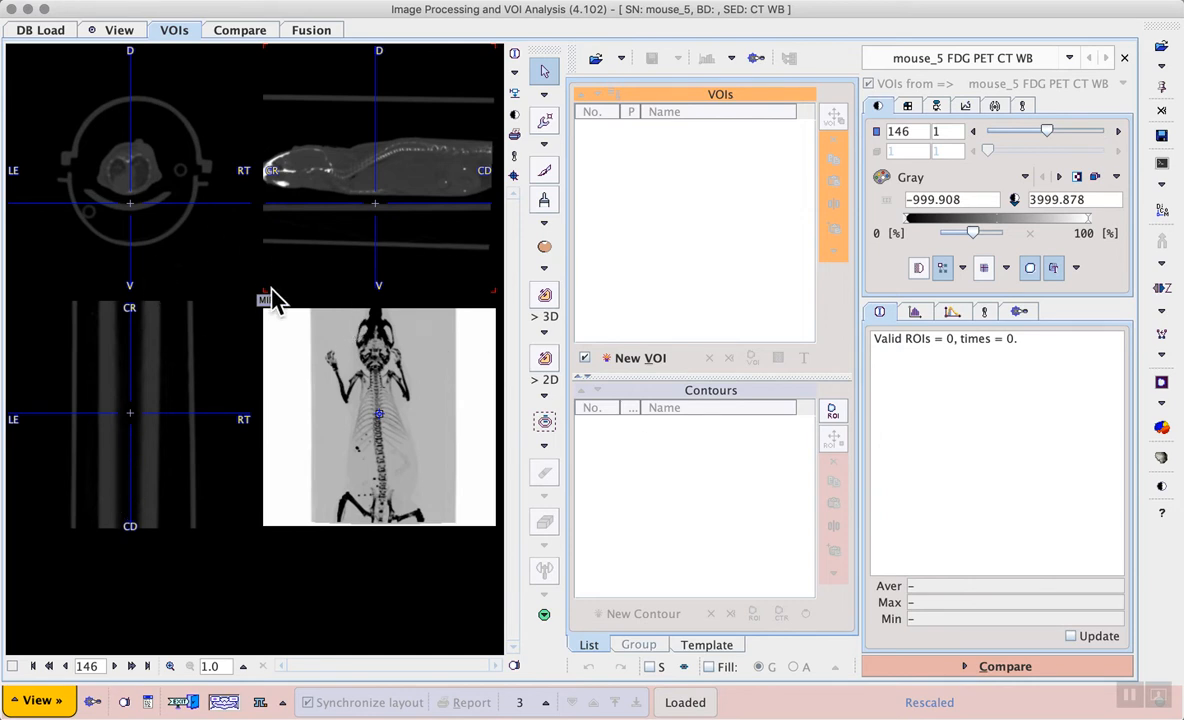
Examine the cross-sections from head to abdomen and at the forepaw to judge how far the animal lies from the bed
left_click(315, 165)
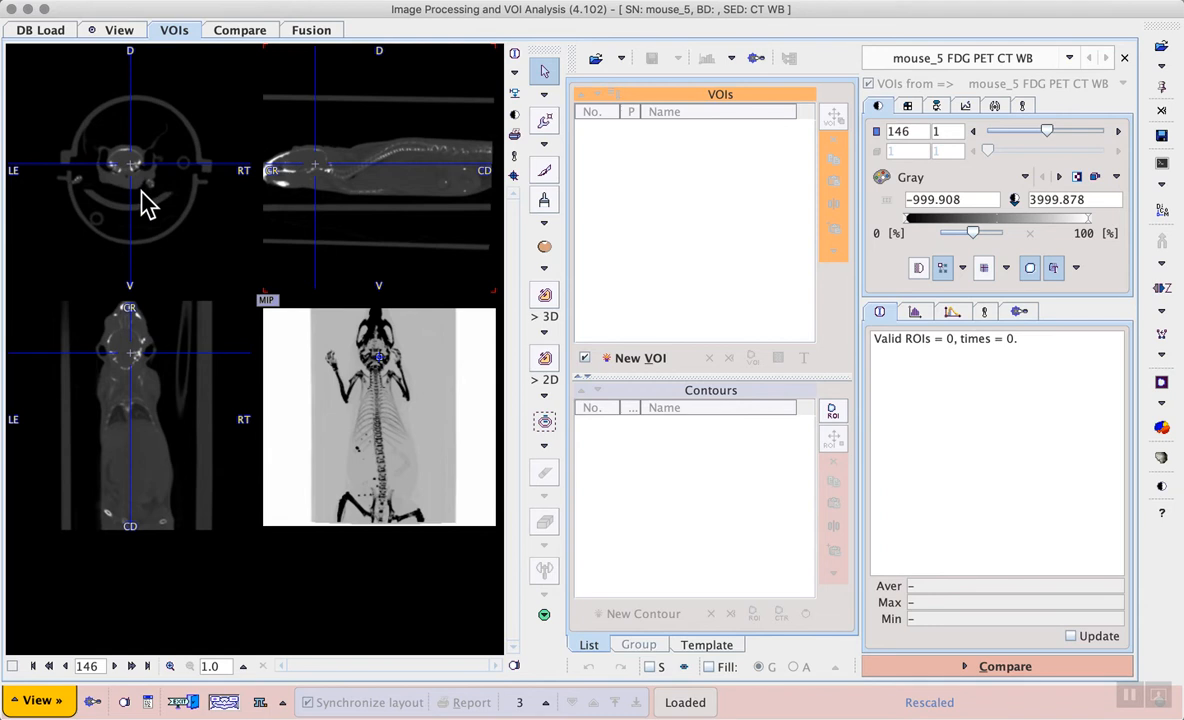
left_click(353, 171)
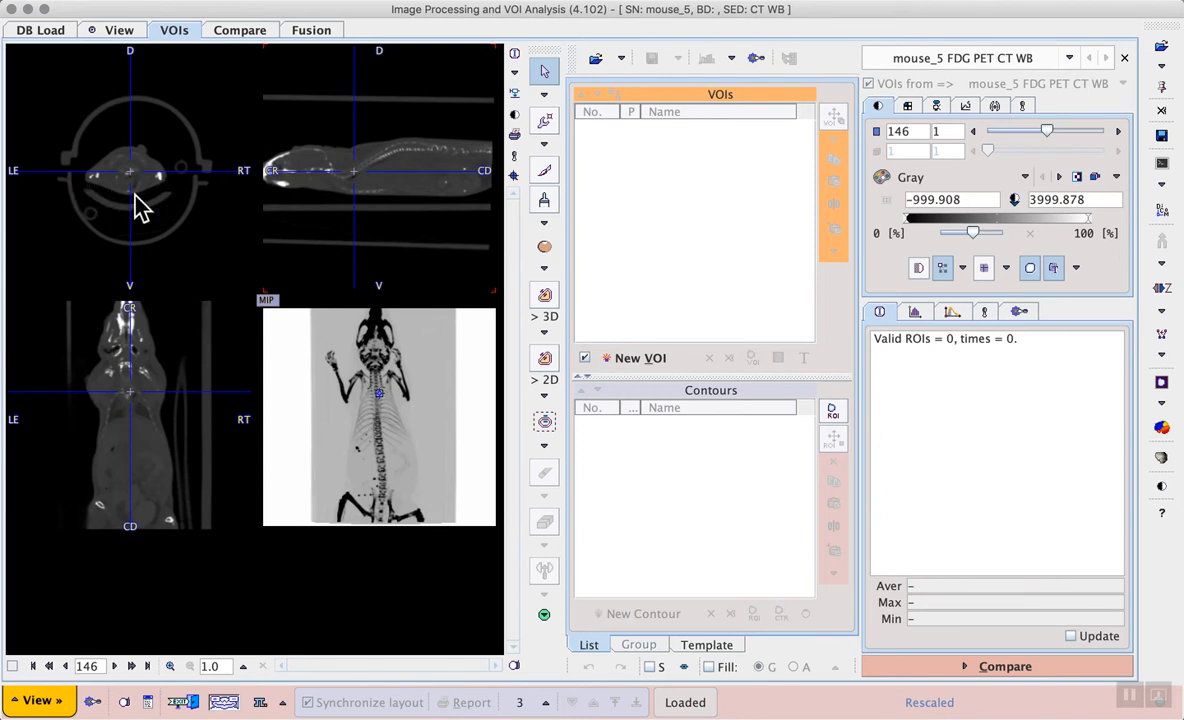
left_click(401, 172)
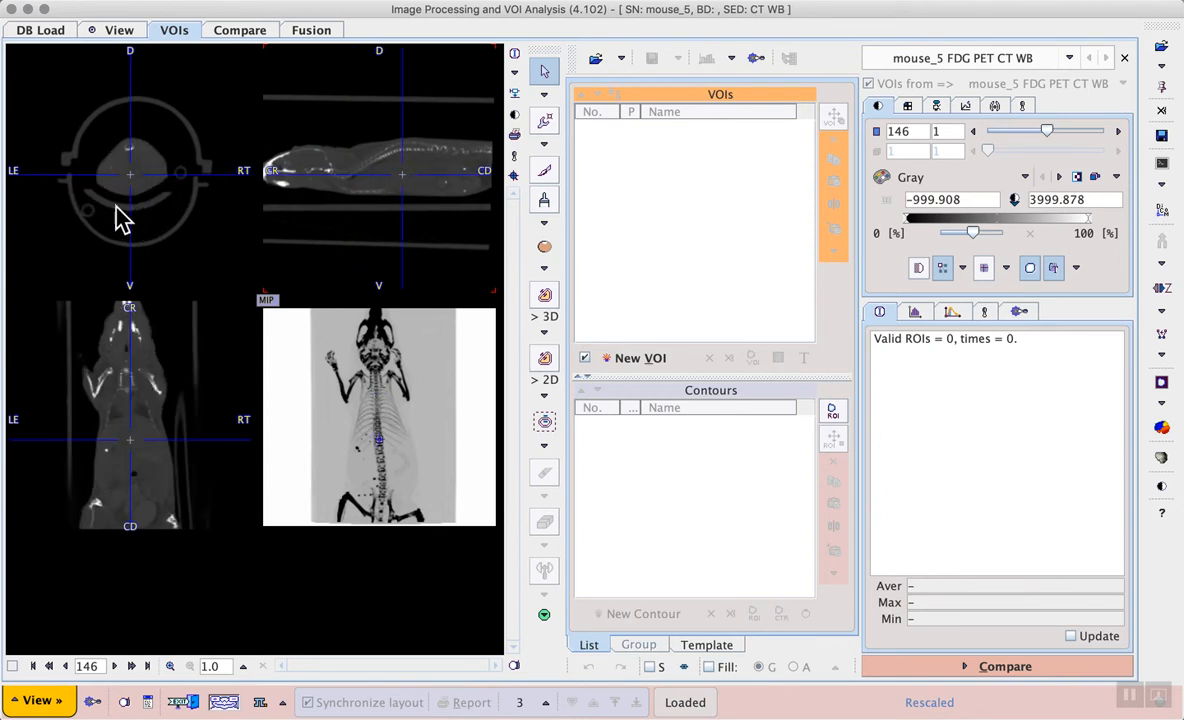
left_click(446, 170)
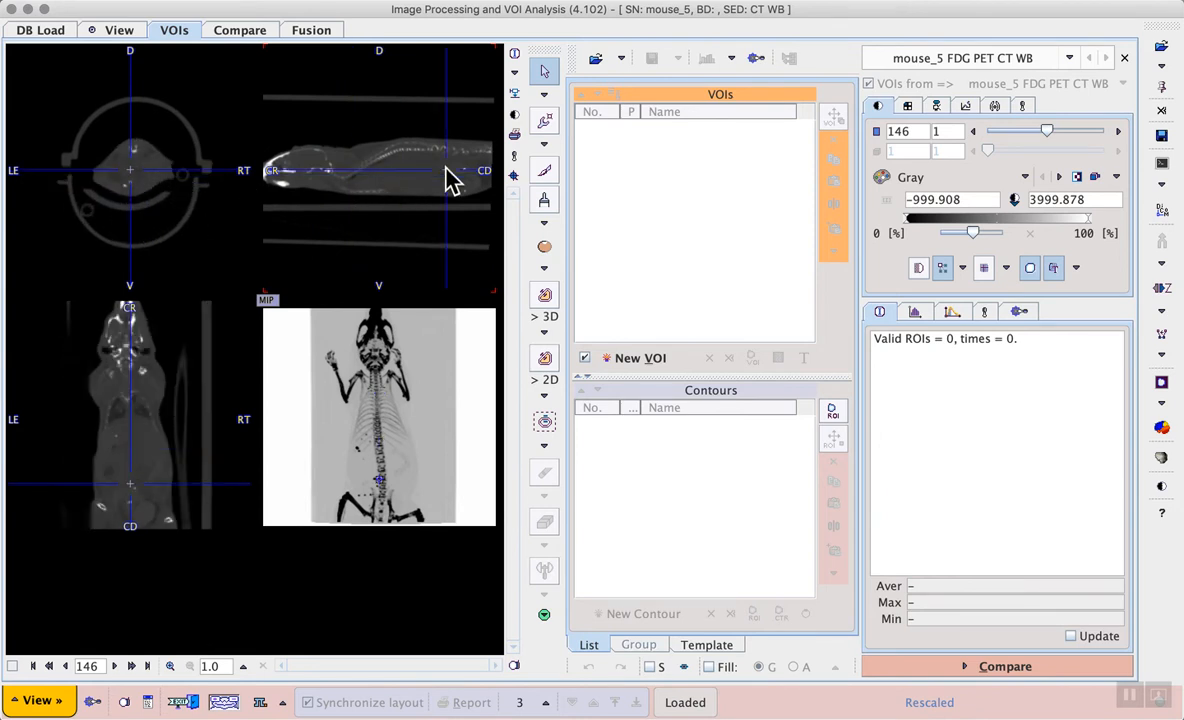
left_click(312, 168)
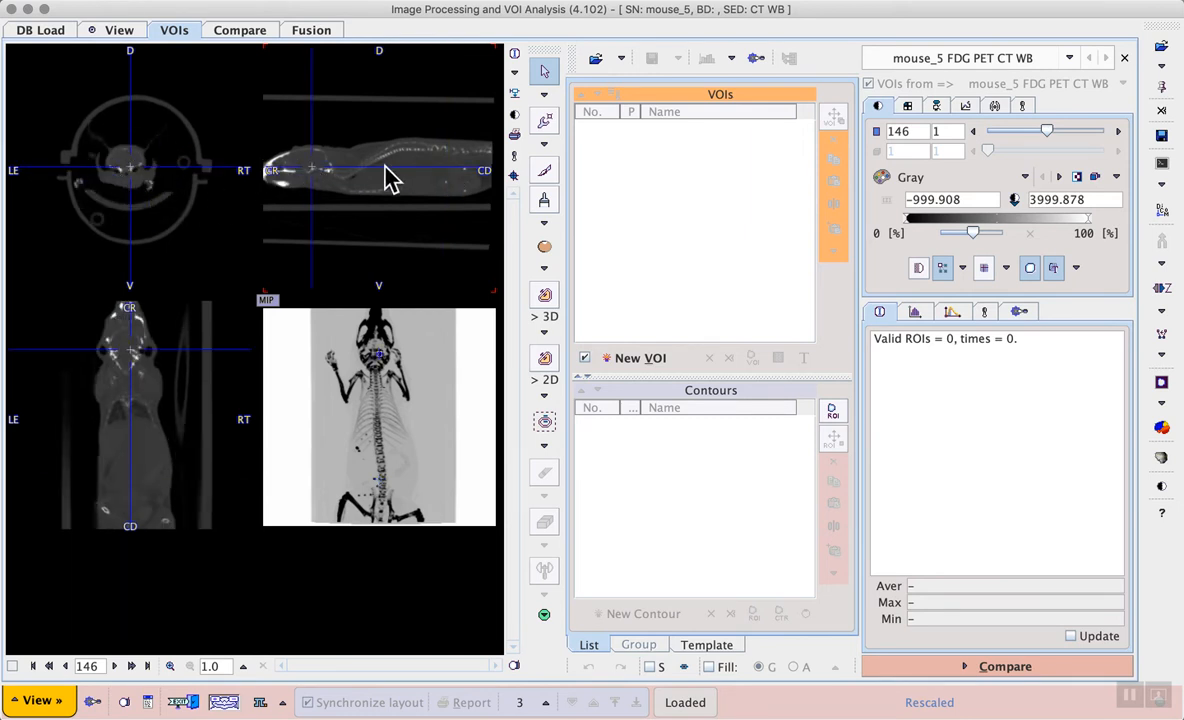
left_click(416, 166)
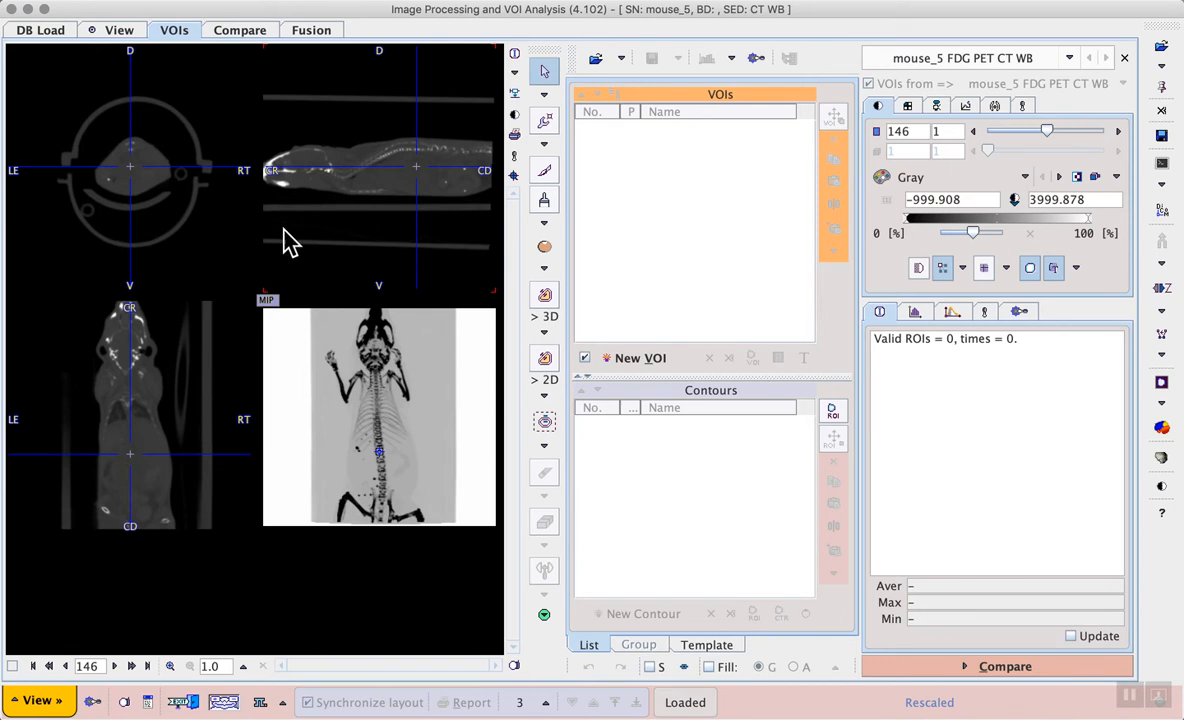
left_click(335, 367)
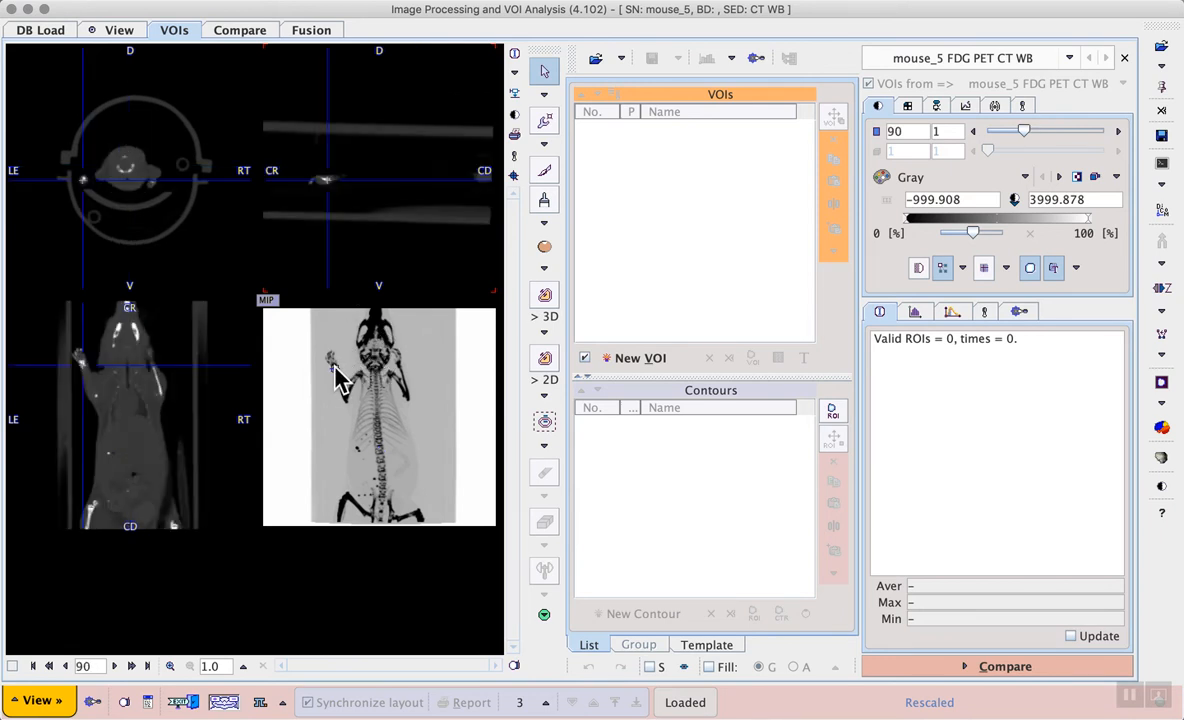
left_click(315, 180)
left_click(126, 171)
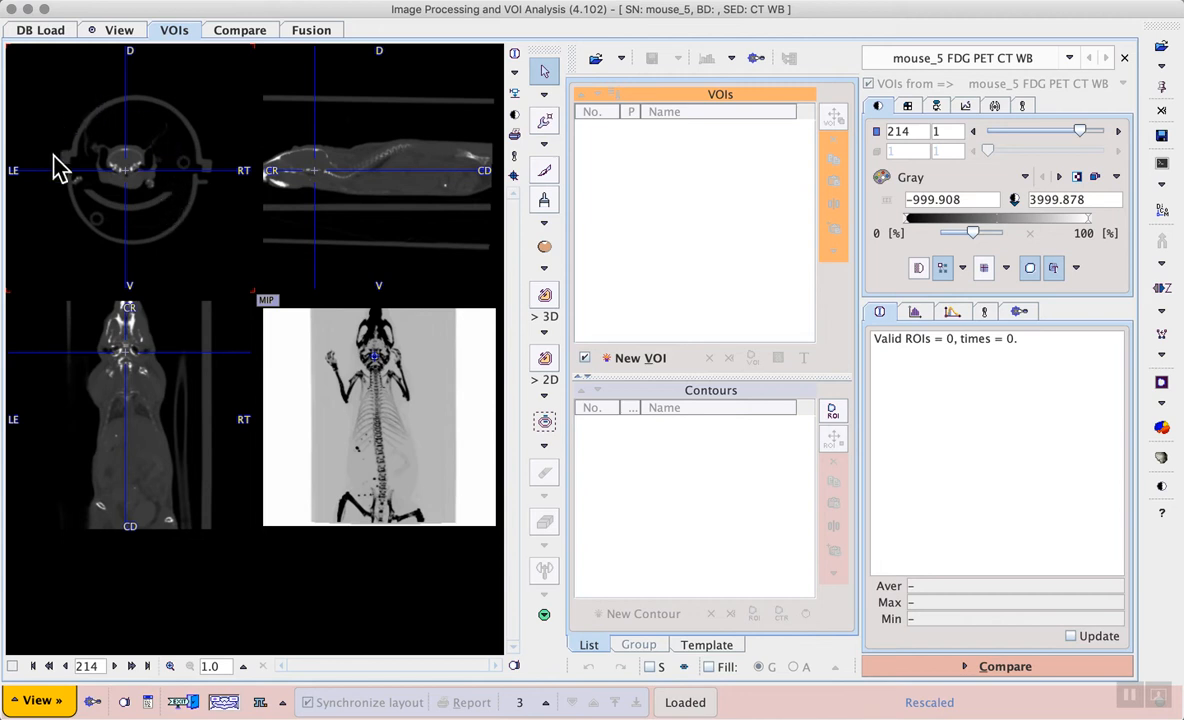
Show only the axial Z plane and browse through the head slices to slice 212
right_click(180, 151)
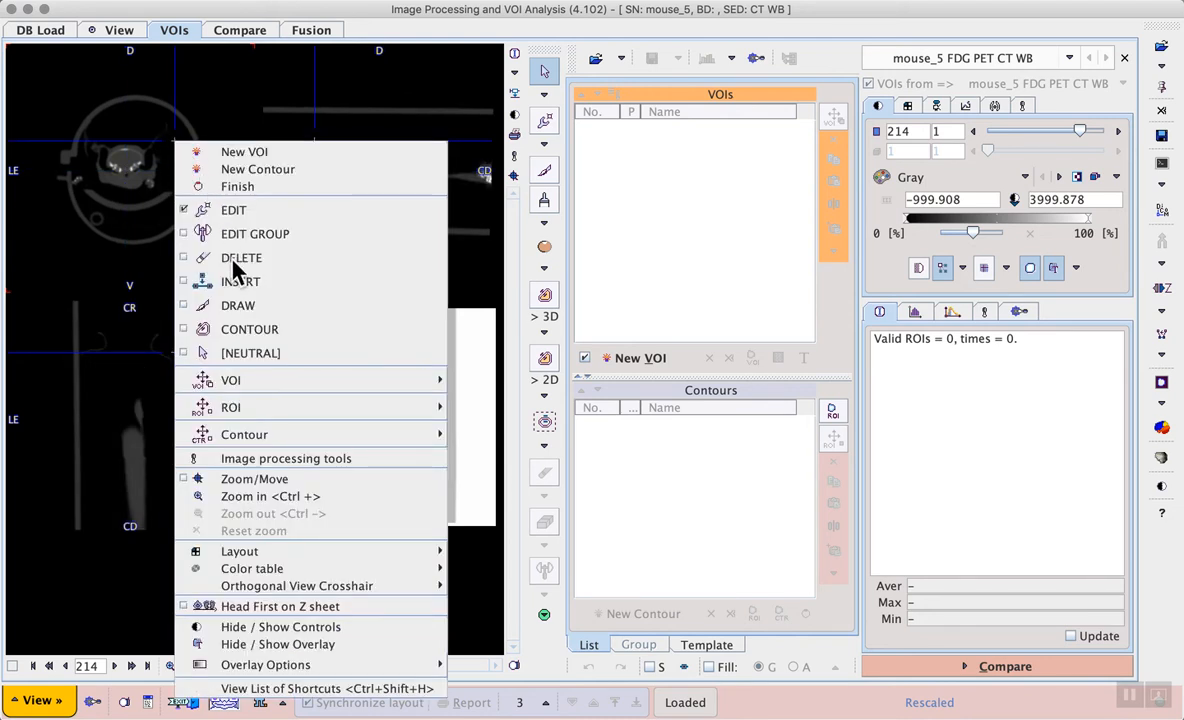
mouse_move(258, 552)
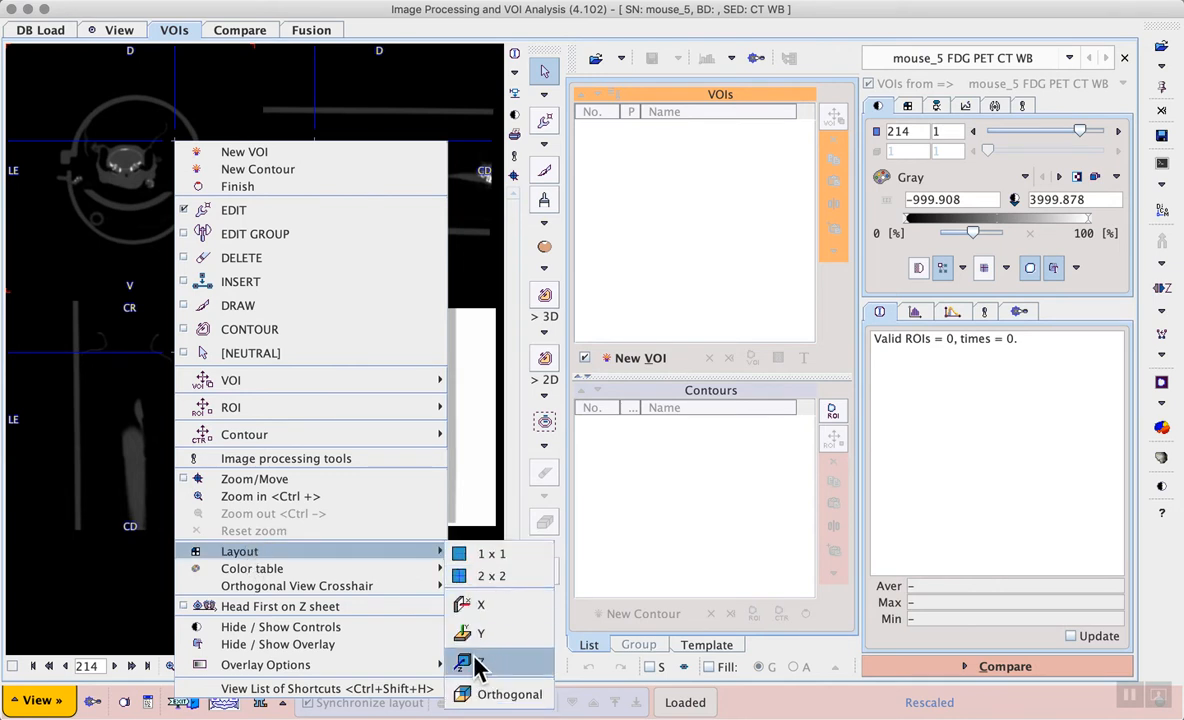
left_click(505, 670)
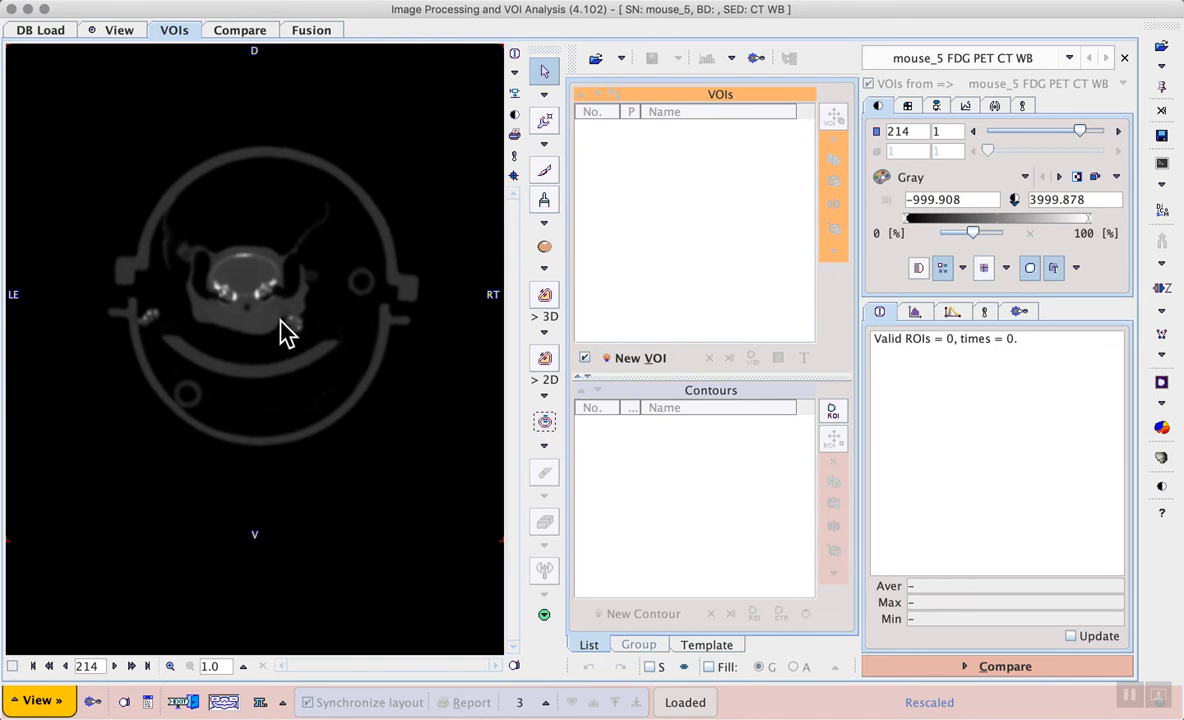
scroll(287, 333, "down", 16)
scroll(287, 333, "down", 11)
scroll(287, 333, "up", 10)
scroll(287, 333, "up", 20)
scroll(287, 333, "up", 10)
scroll(287, 333, "down", 12)
scroll(287, 333, "down", 11)
scroll(287, 333, "up", 3)
scroll(287, 333, "down", 2)
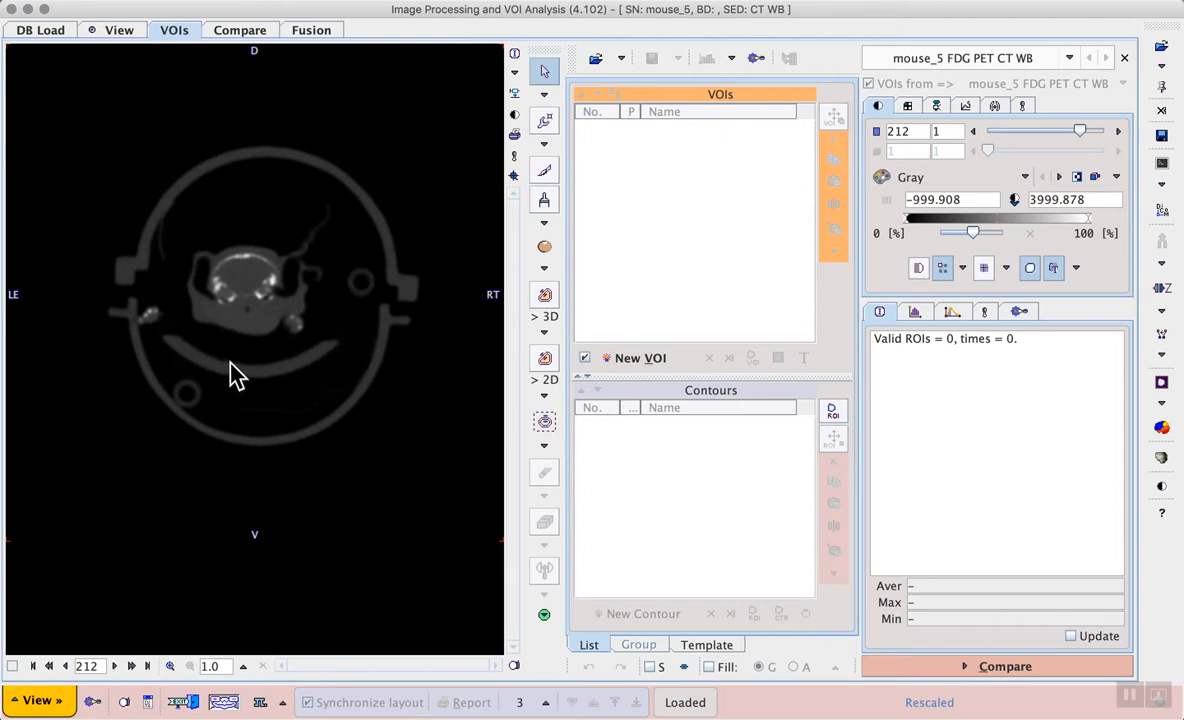
Draw a closed freehand contour about 31 by 25 mm around the head and forepaws on slice 212, excluding the bed
left_click_drag(304, 222, 353, 292)
left_click(545, 172)
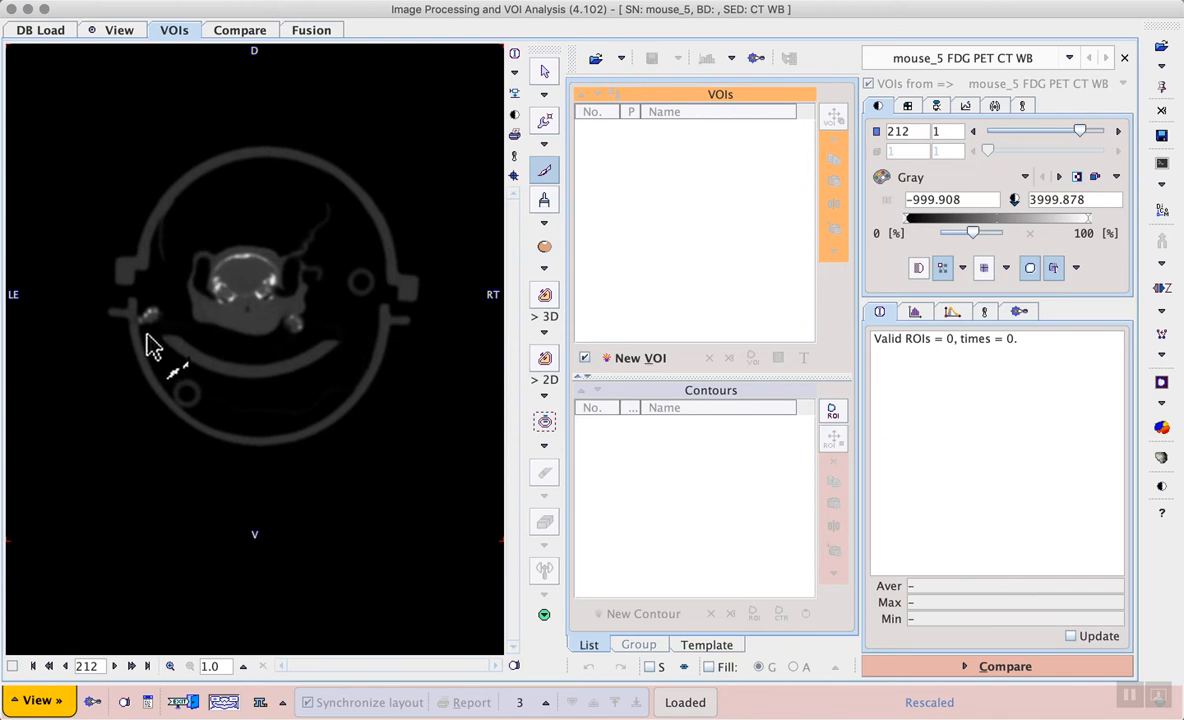
mouse_move(147, 336)
left_mouse_down()
mouse_move(146, 282)
mouse_move(203, 217)
mouse_move(268, 192)
mouse_move(331, 218)
mouse_move(346, 259)
mouse_move(342, 325)
mouse_move(240, 361)
mouse_move(148, 331)
left_mouse_up()
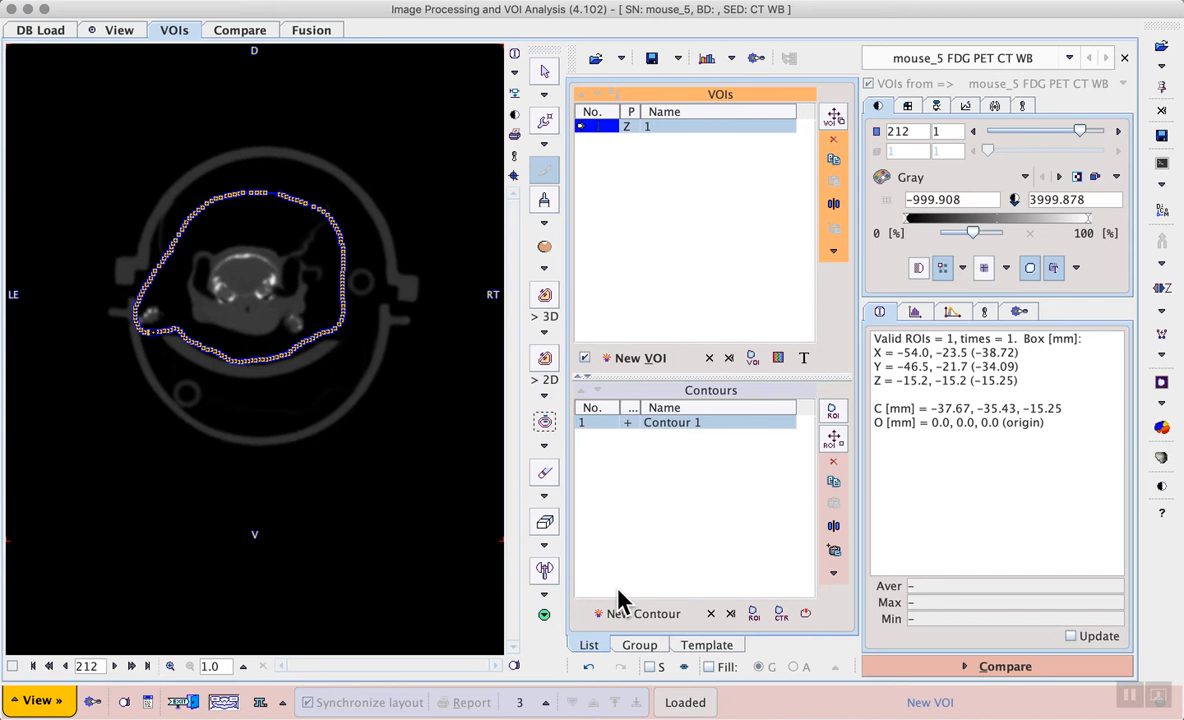
Restore the orthogonal layout and apply the drawn ROI to all slices
left_click(907, 106)
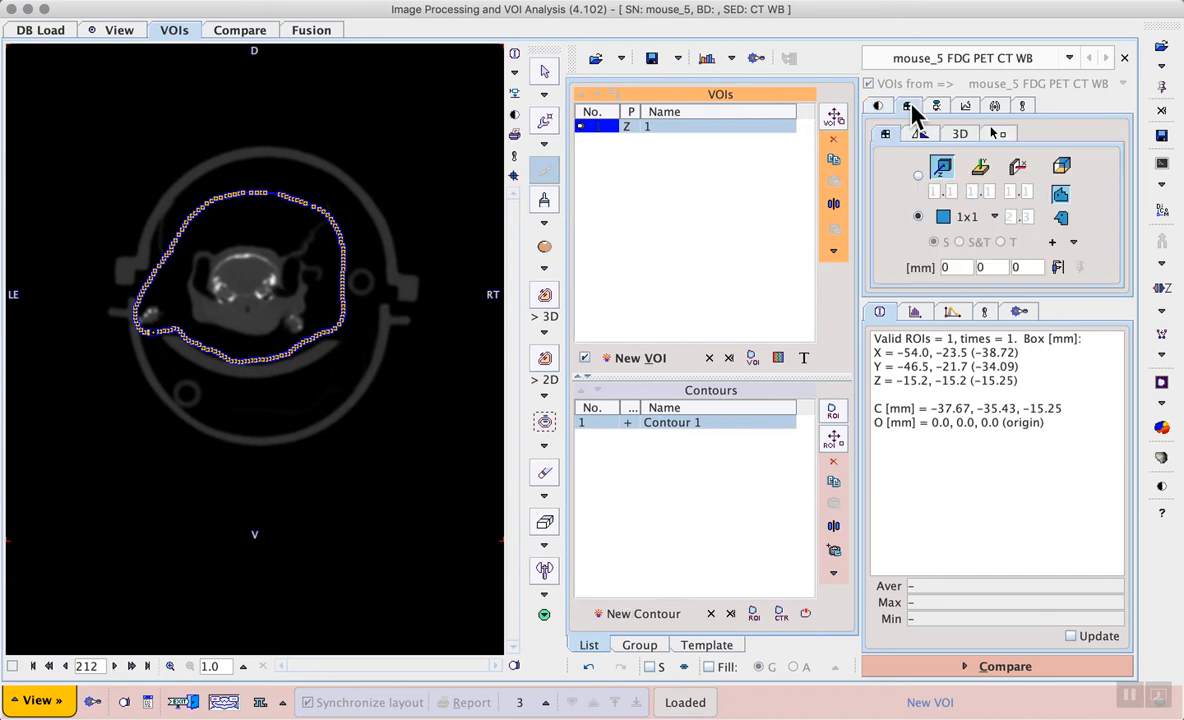
left_click(1062, 168)
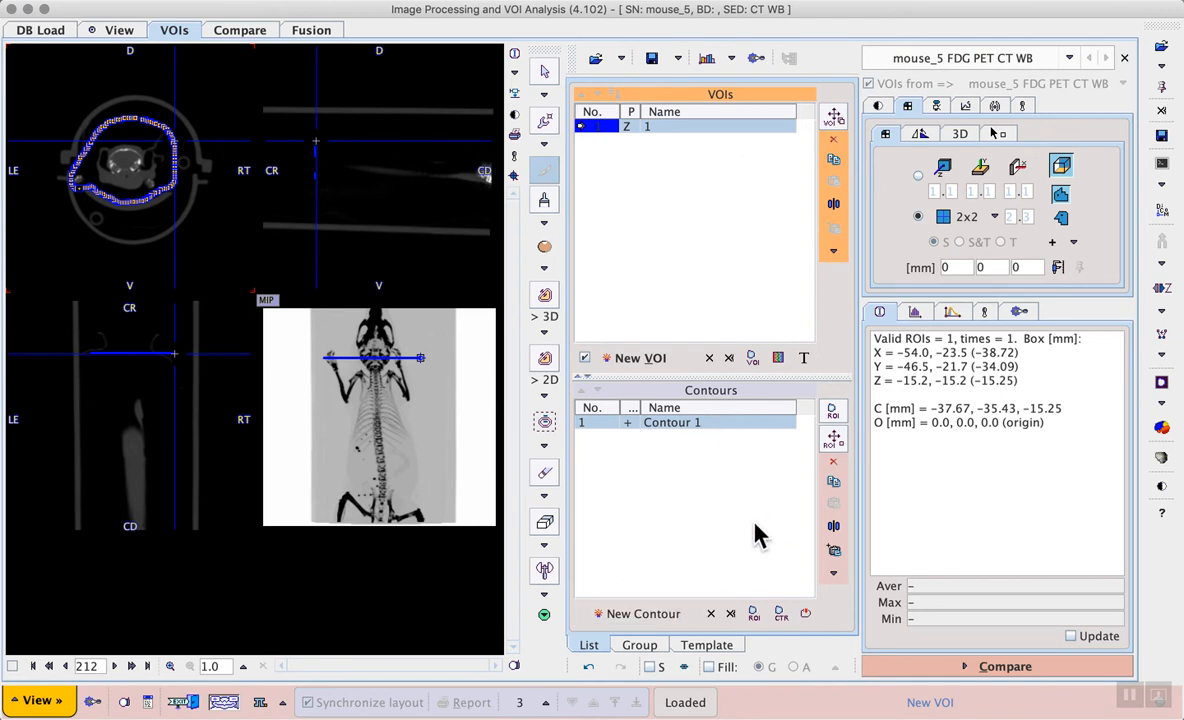
left_click(834, 574)
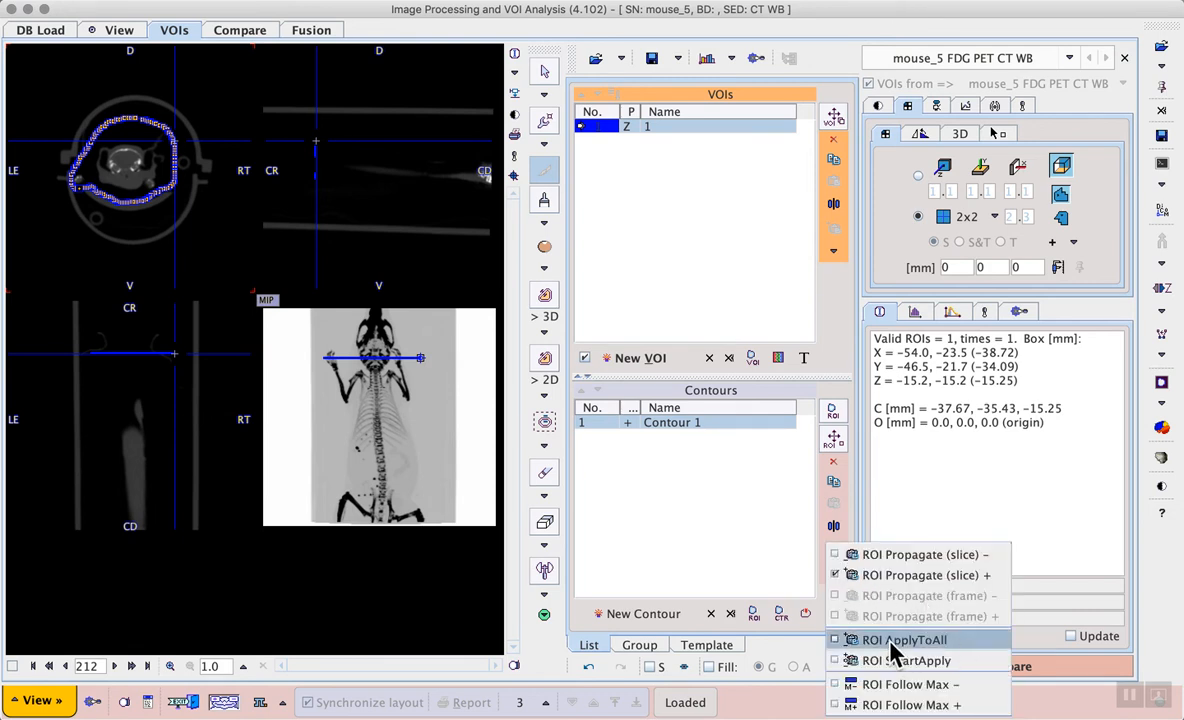
left_click(962, 640)
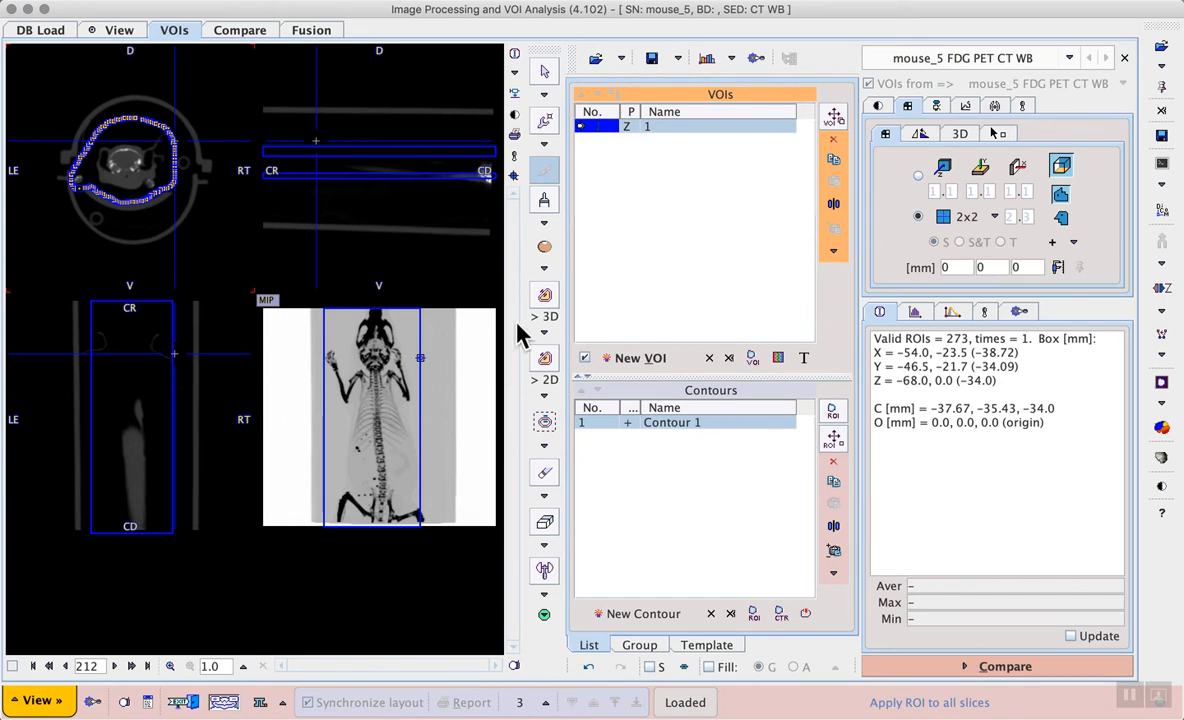
Leave contour drawing and check the VOI's fit around the mouse at the head, mid-body and hind region
left_click(546, 74)
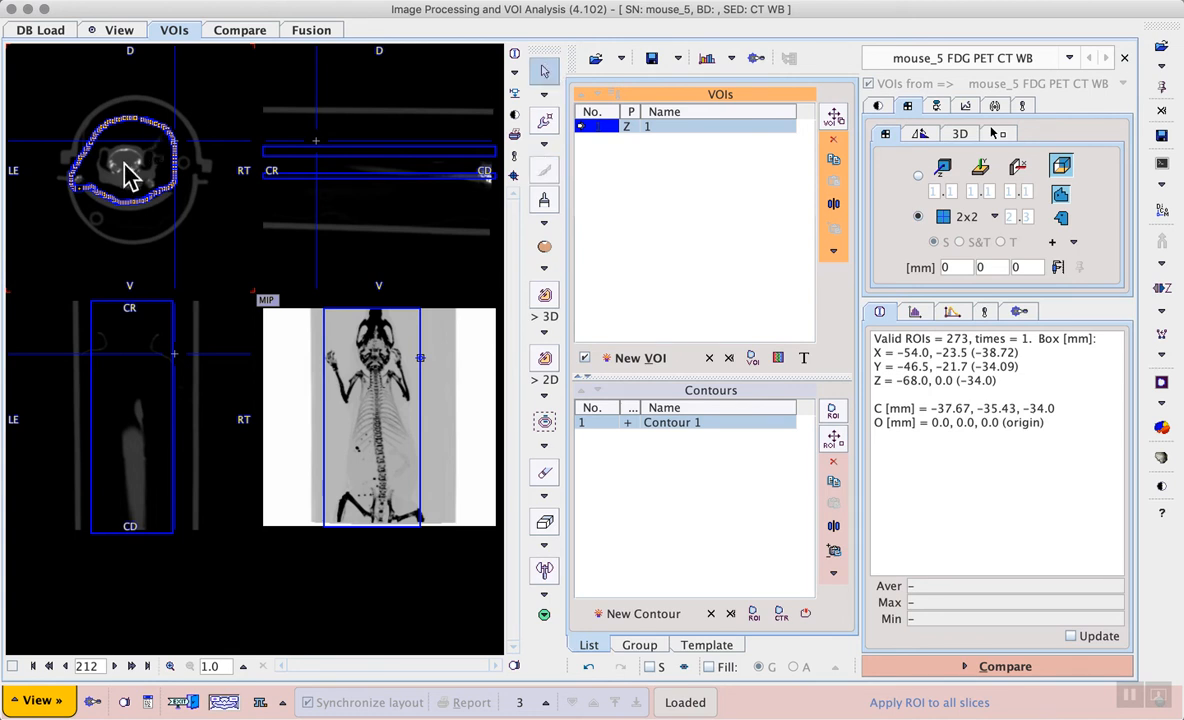
left_click(124, 165)
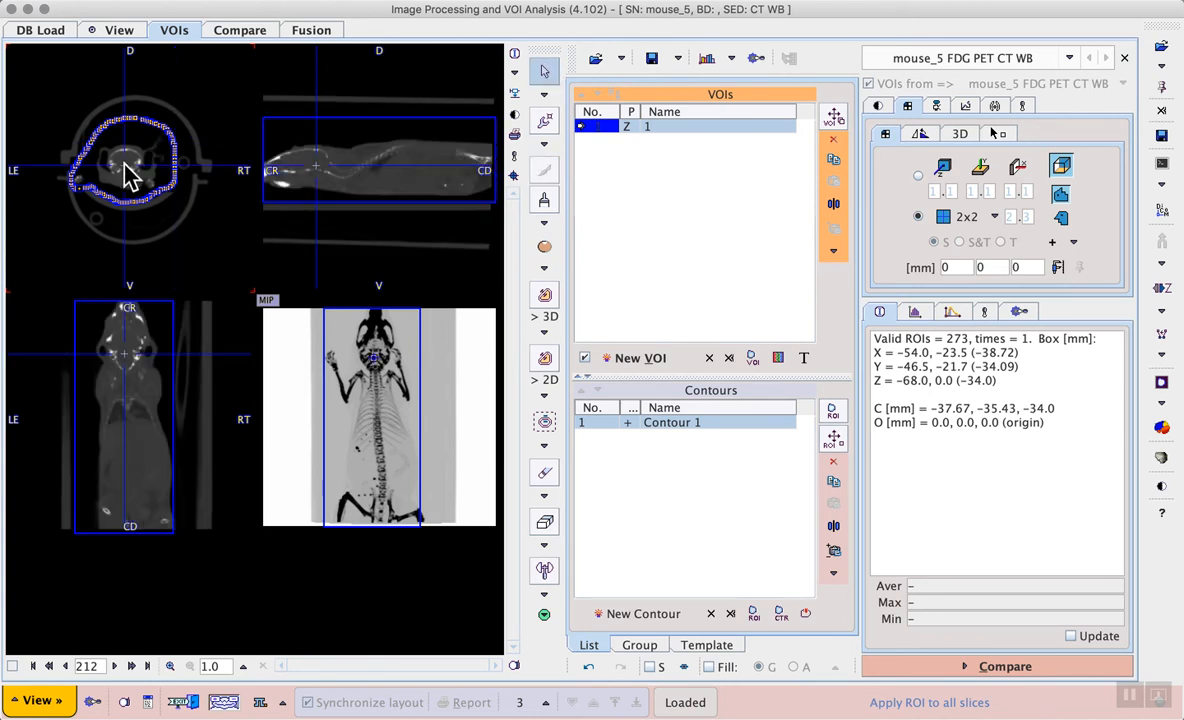
left_click(405, 170)
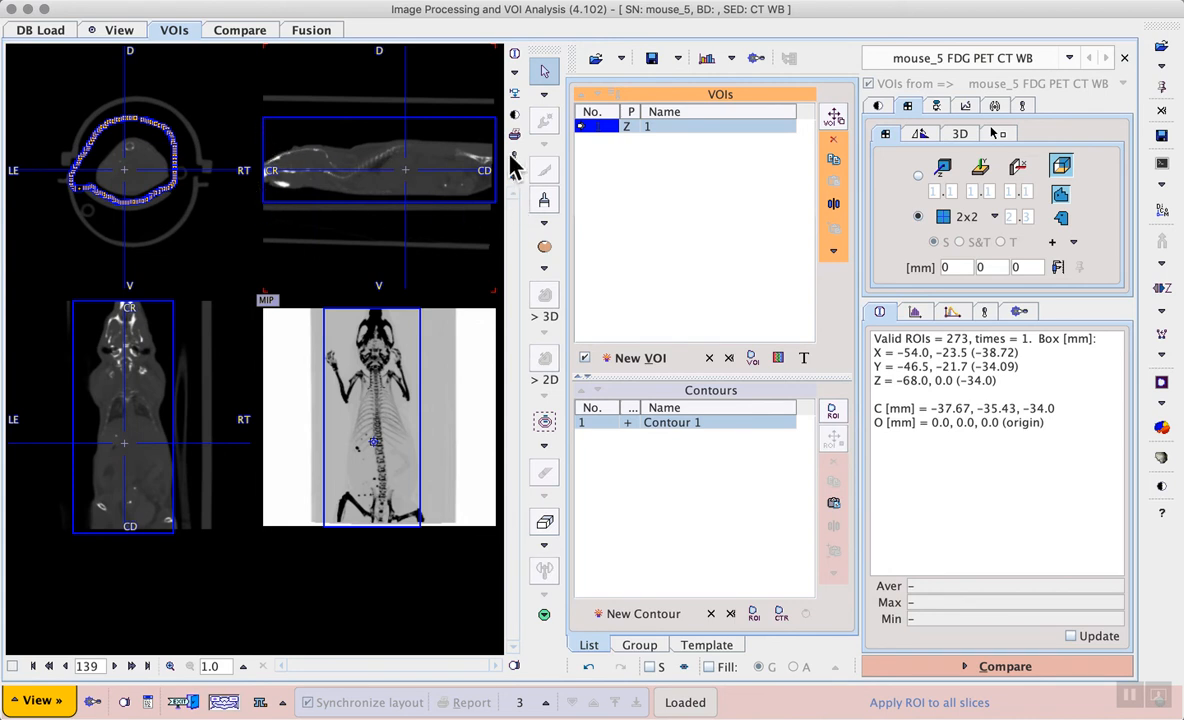
left_click(459, 169)
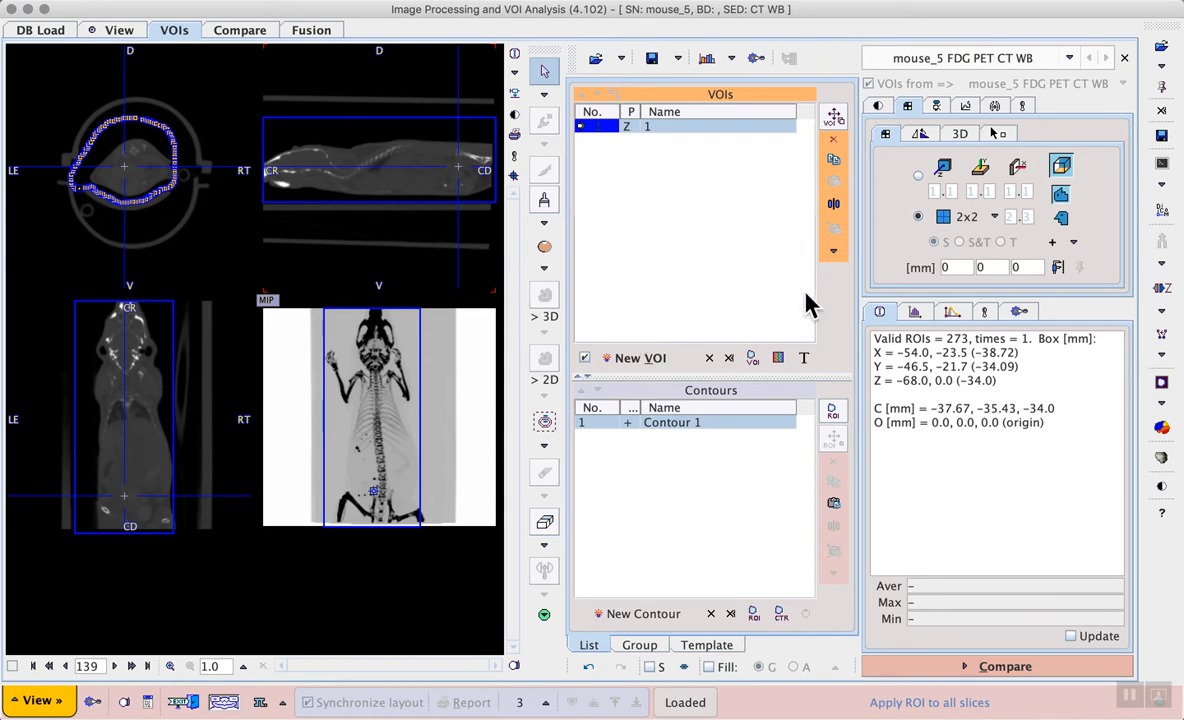
left_click(986, 314)
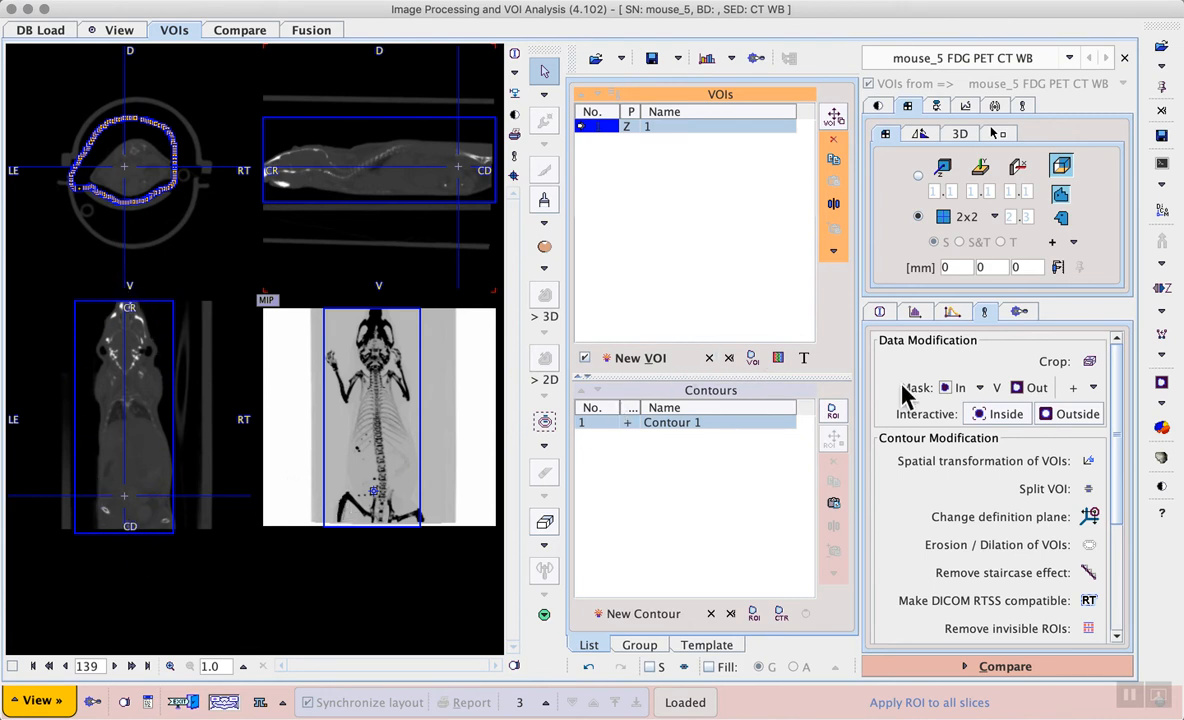
left_click(1026, 384)
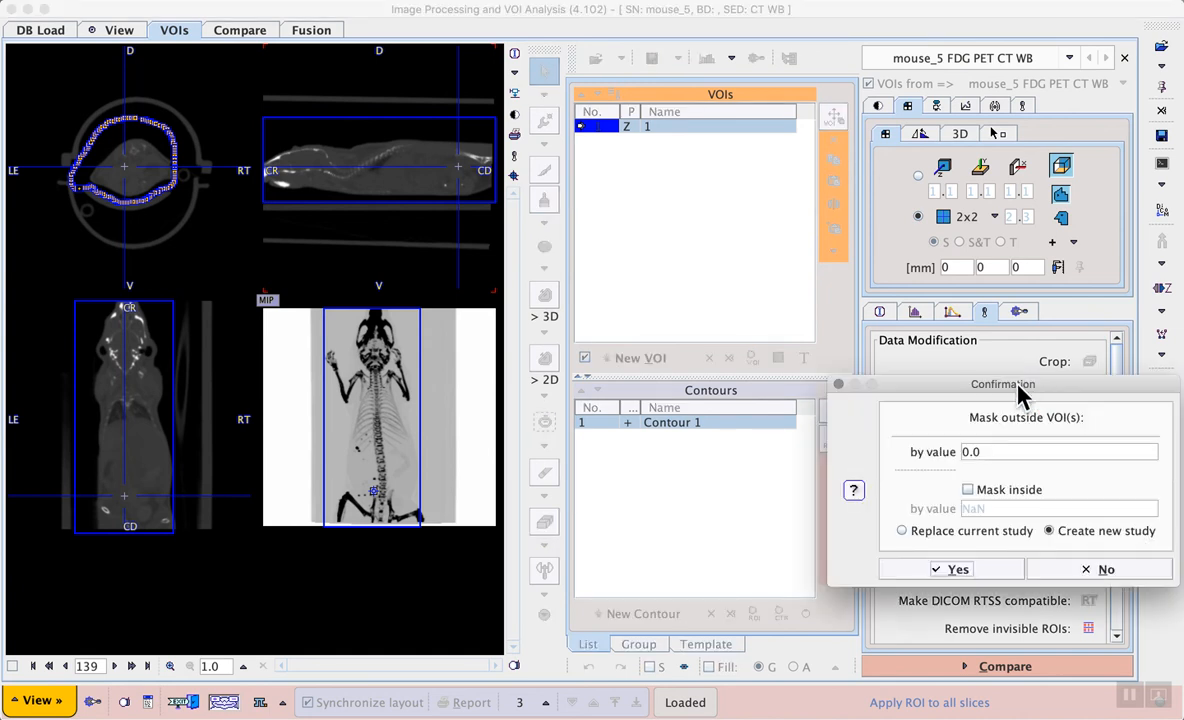
left_click_drag(1090, 392, 880, 303)
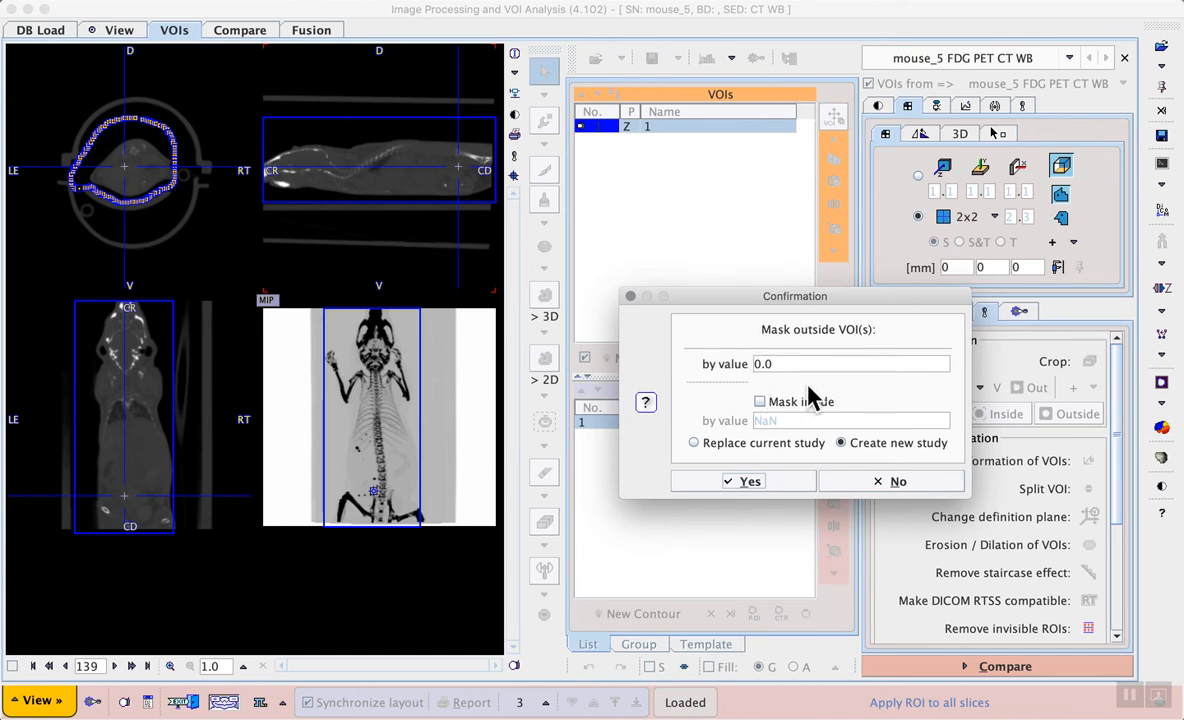
left_click(842, 481)
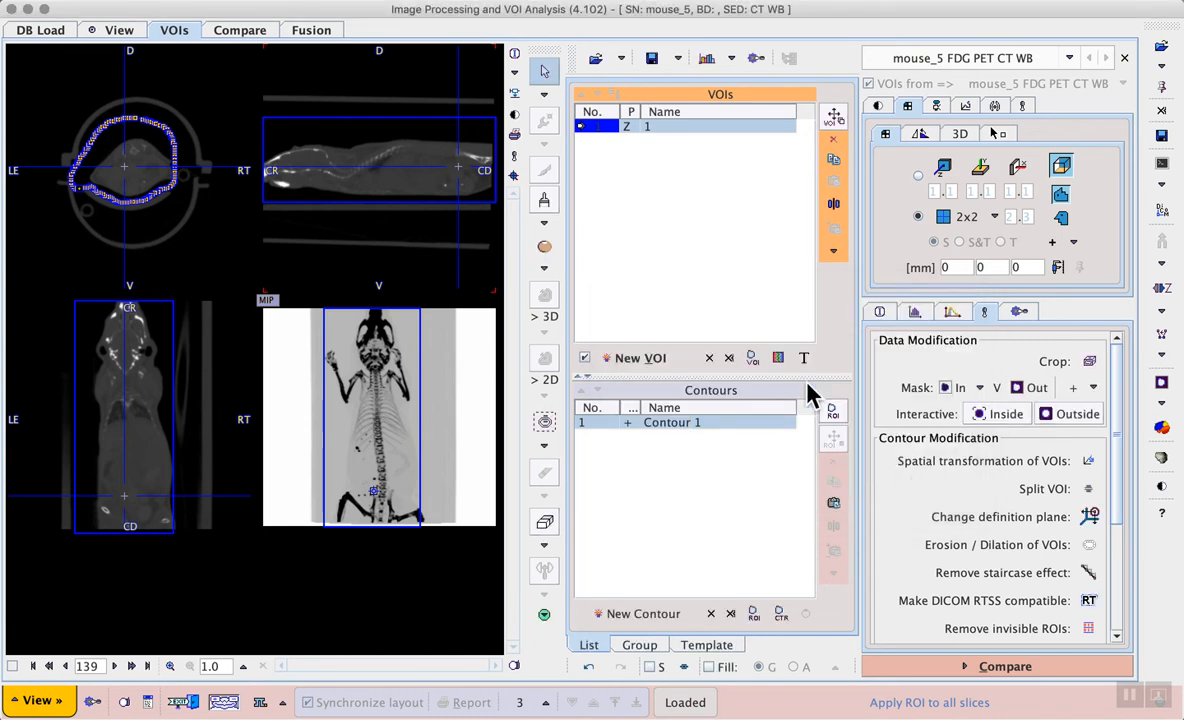
Inspect the CT value of the background around the mouse, and mask outside the VOI with -1000 into a new study
left_click(513, 94)
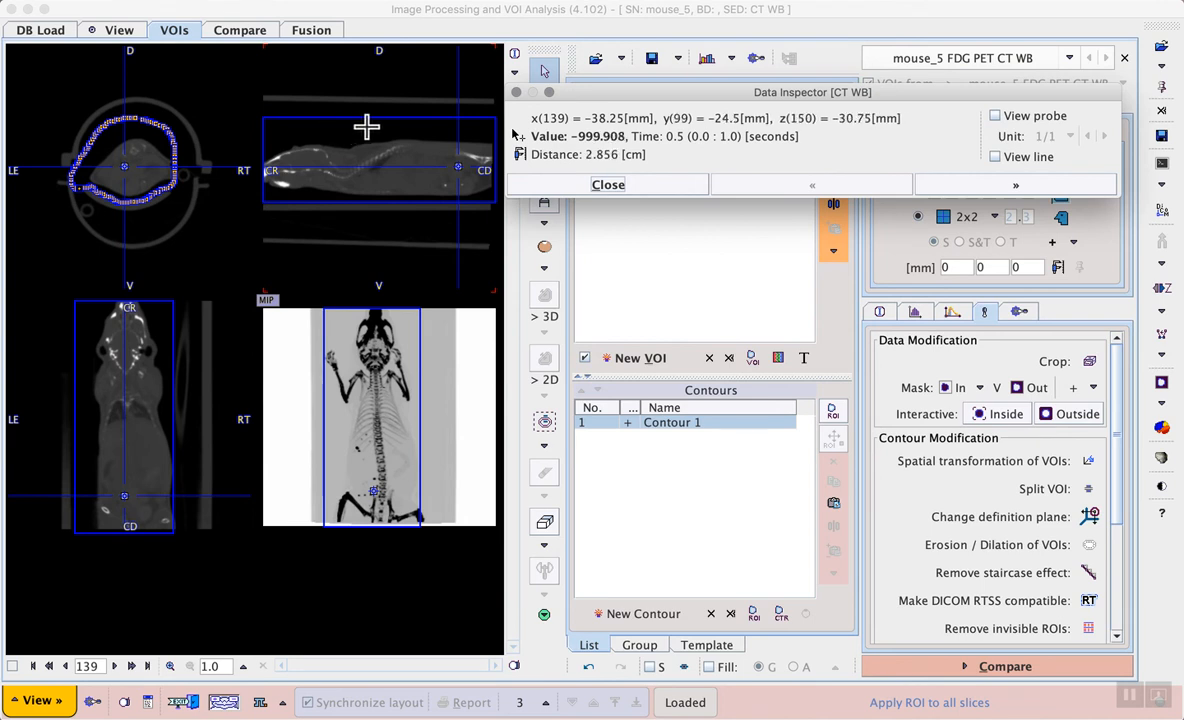
left_click(580, 190)
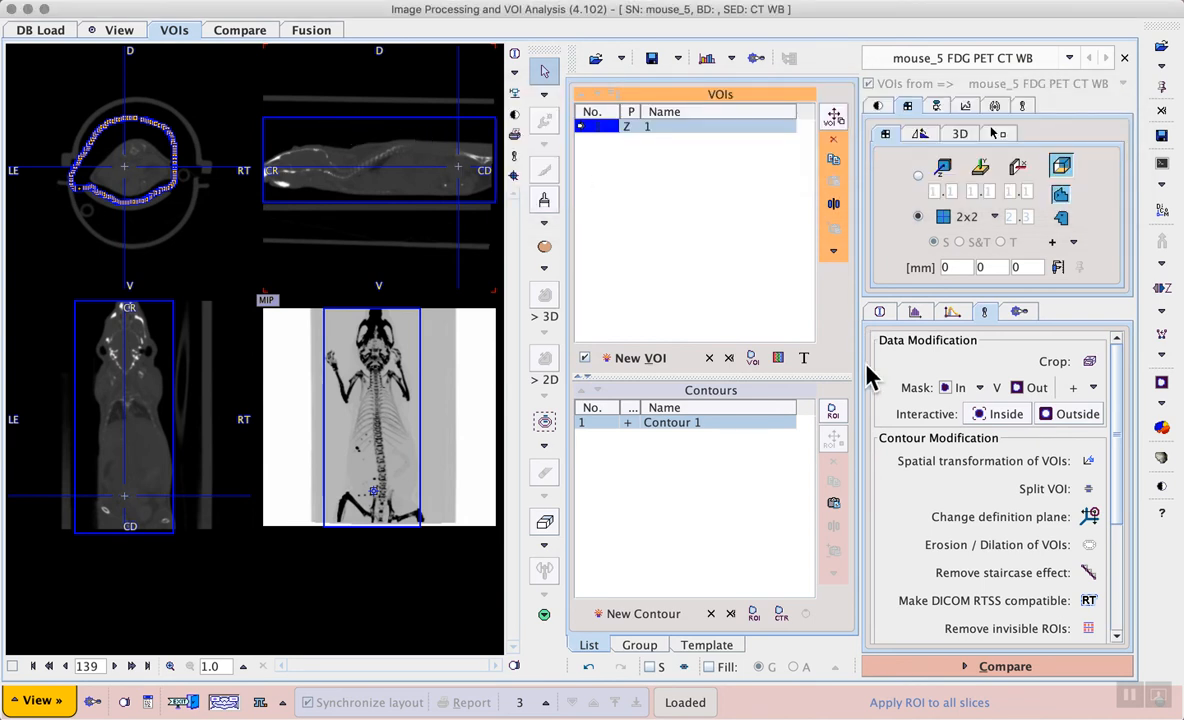
left_click(1035, 388)
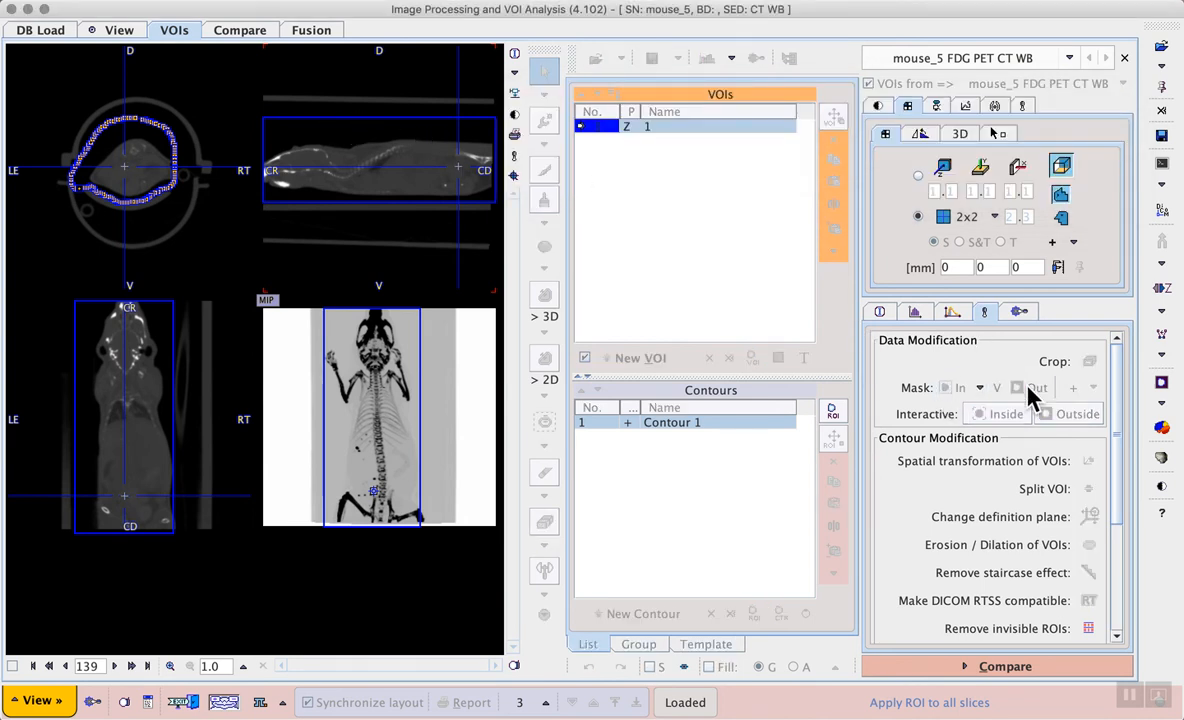
double_click(997, 450)
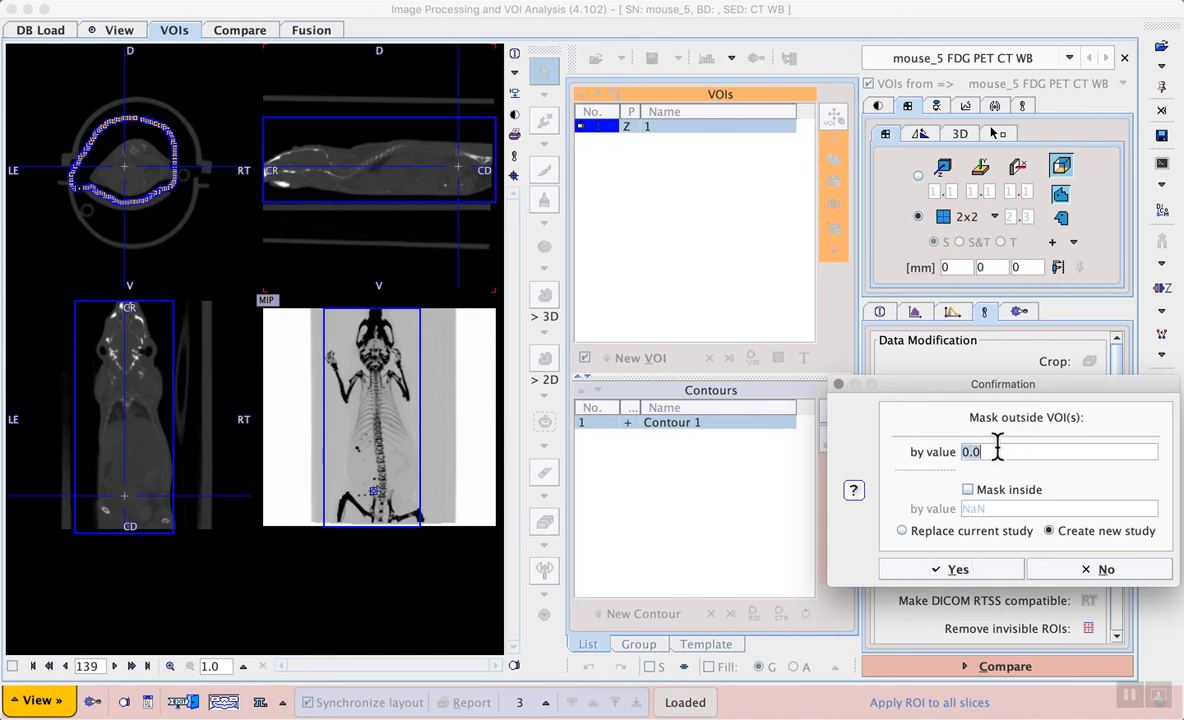
type("-1000")
left_click_drag(1097, 388, 873, 266)
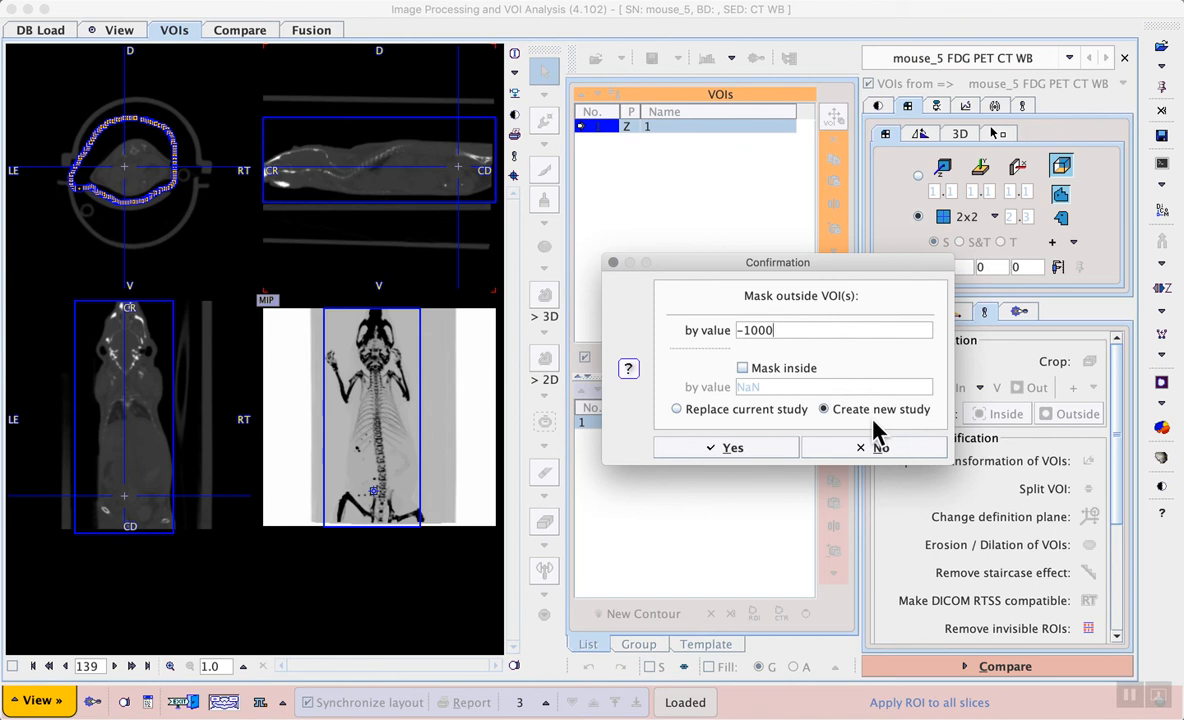
left_click(748, 455)
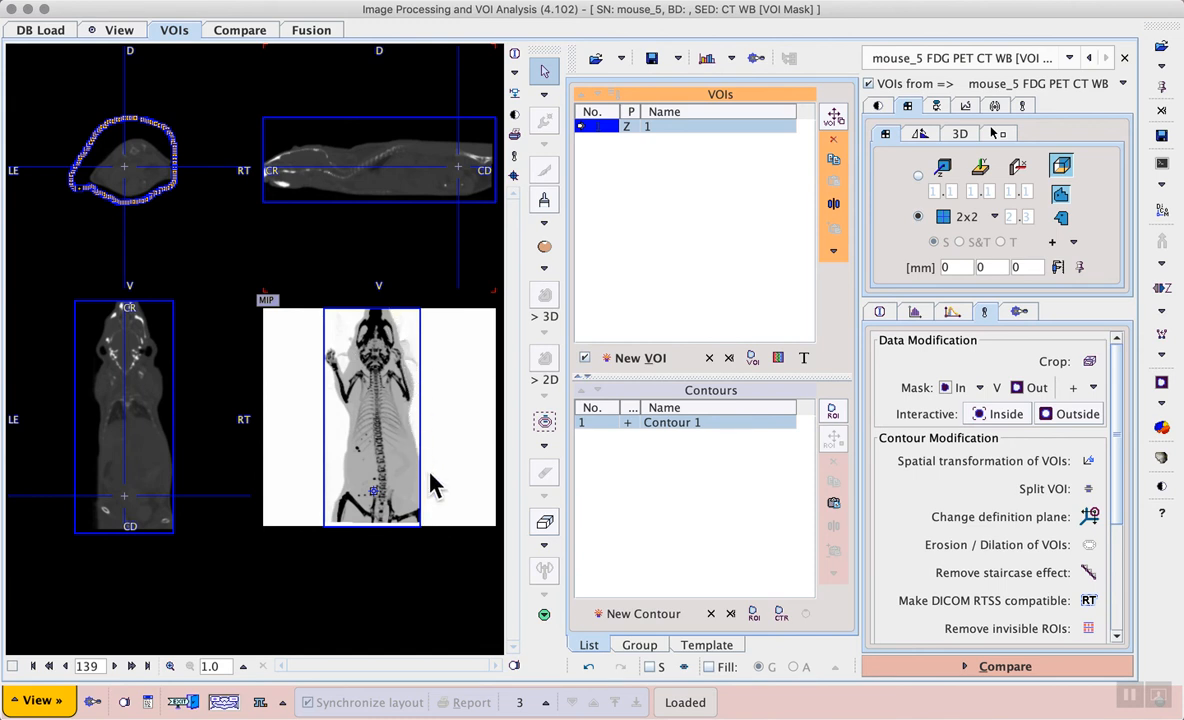
Show the original CT for comparison and return to the VOI Mask study
left_click(1069, 59)
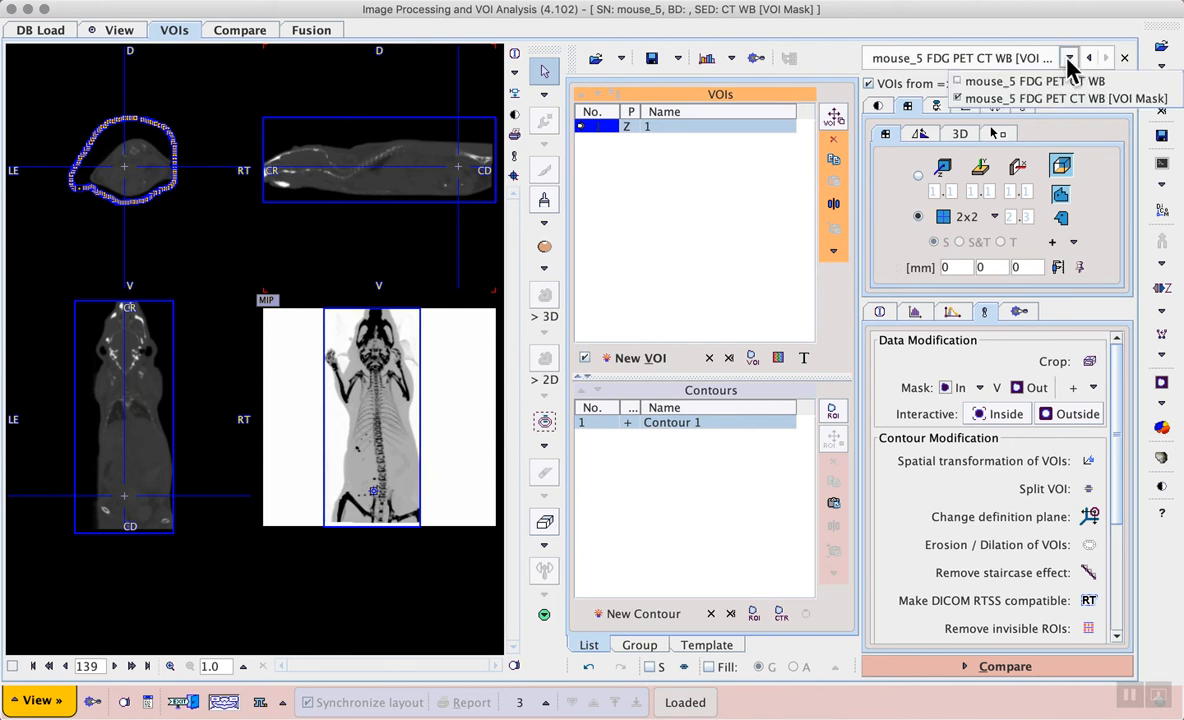
left_click(1120, 82)
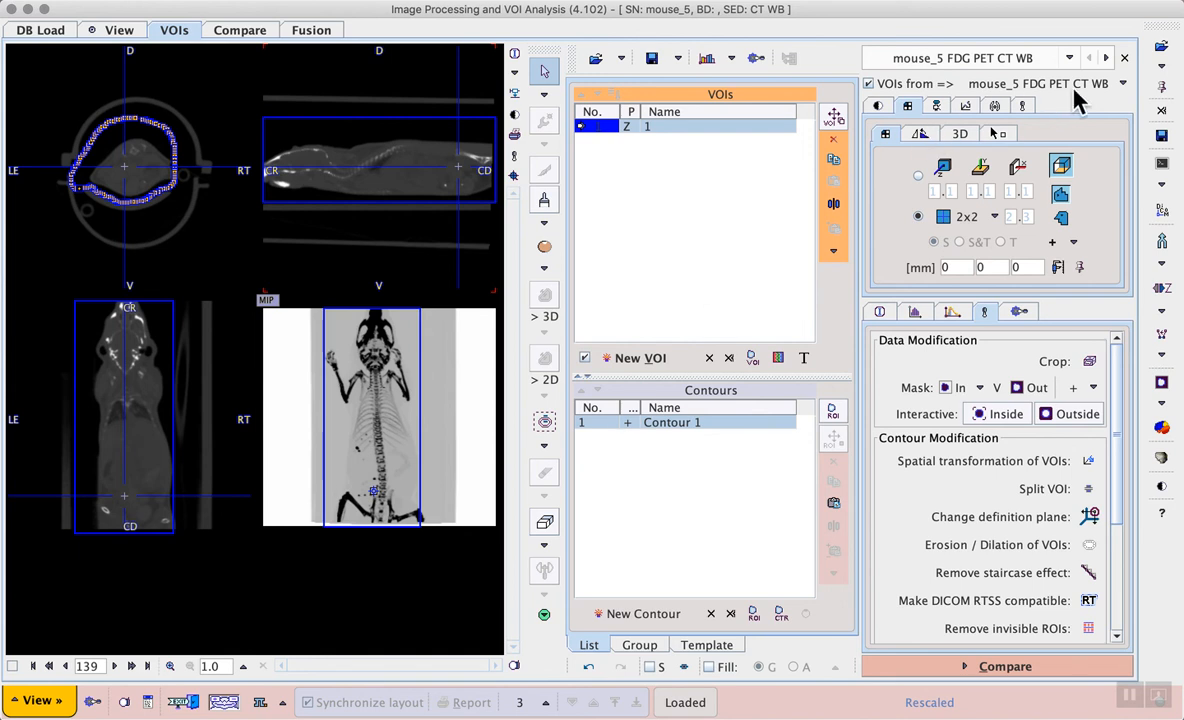
left_click(1106, 58)
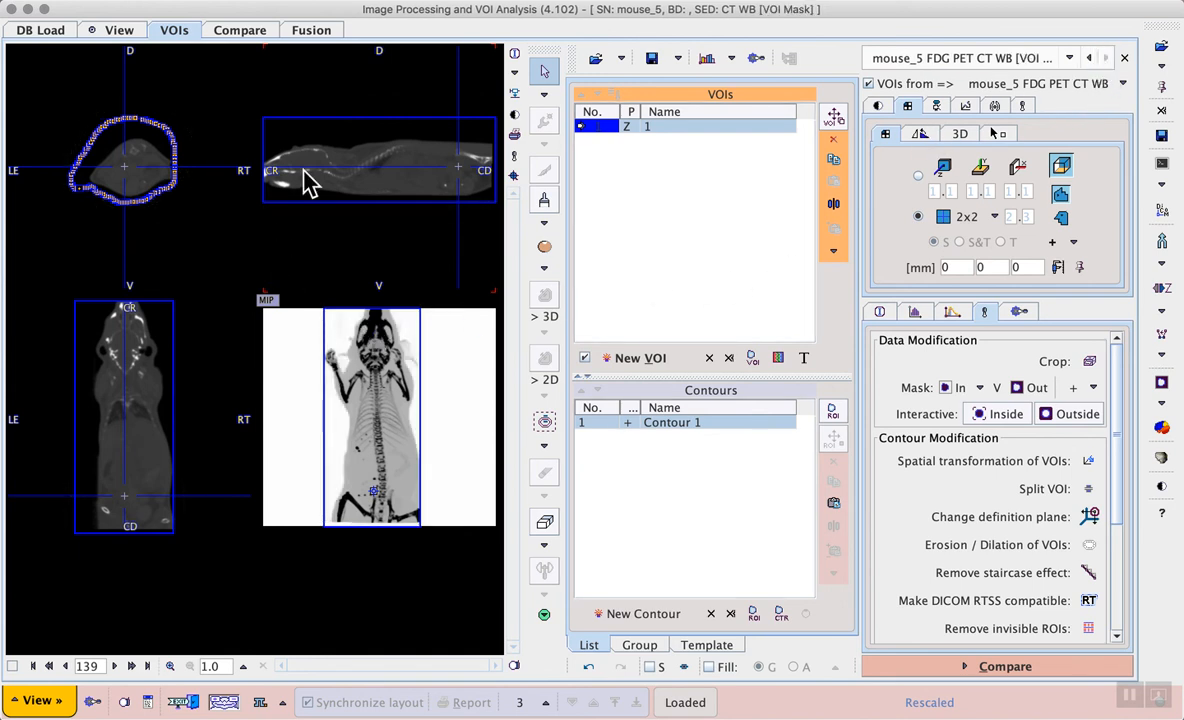
Save the VOI to the BrukerPCI database as bed-masking, and remove all VOIs from the masked study
left_click(652, 60)
left_click_drag(636, 62, 544, 148)
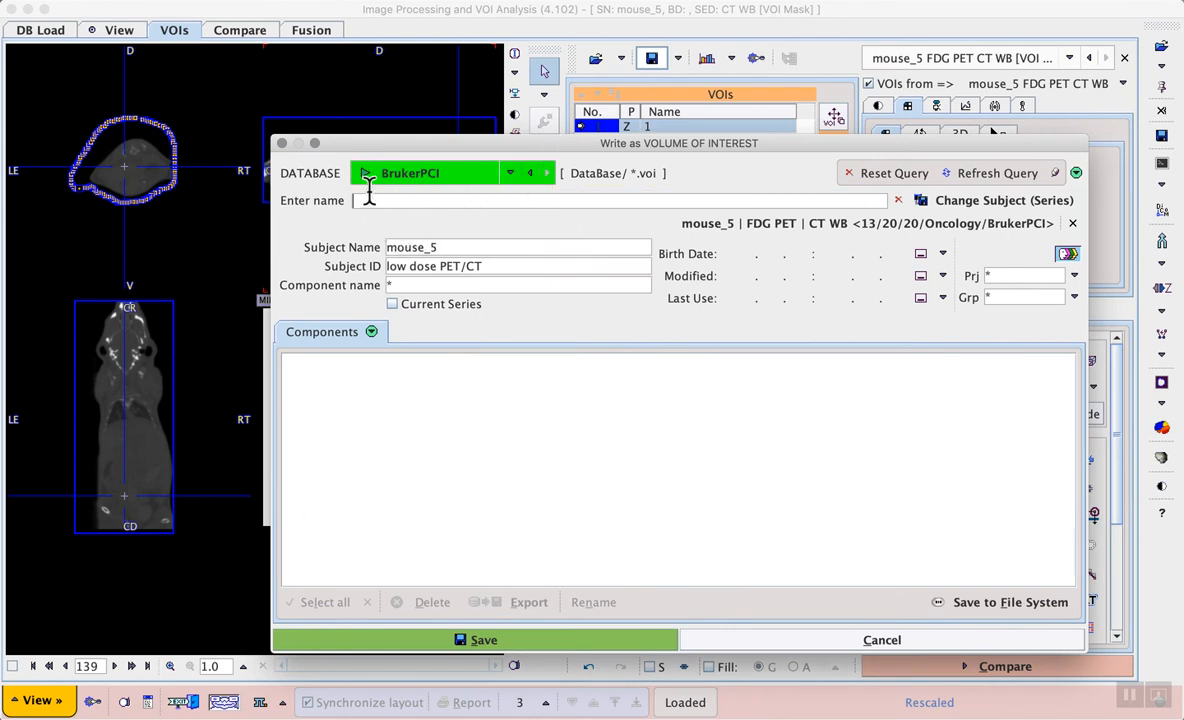
type("bet-")
type("masking")
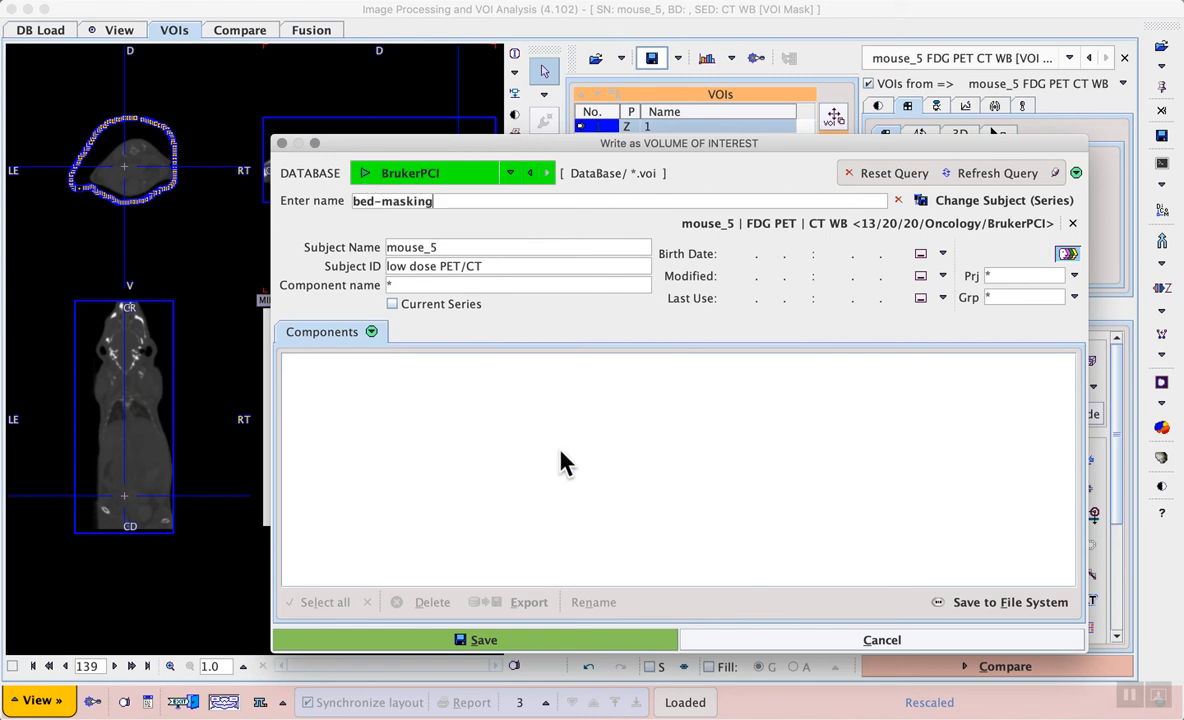
left_click(541, 645)
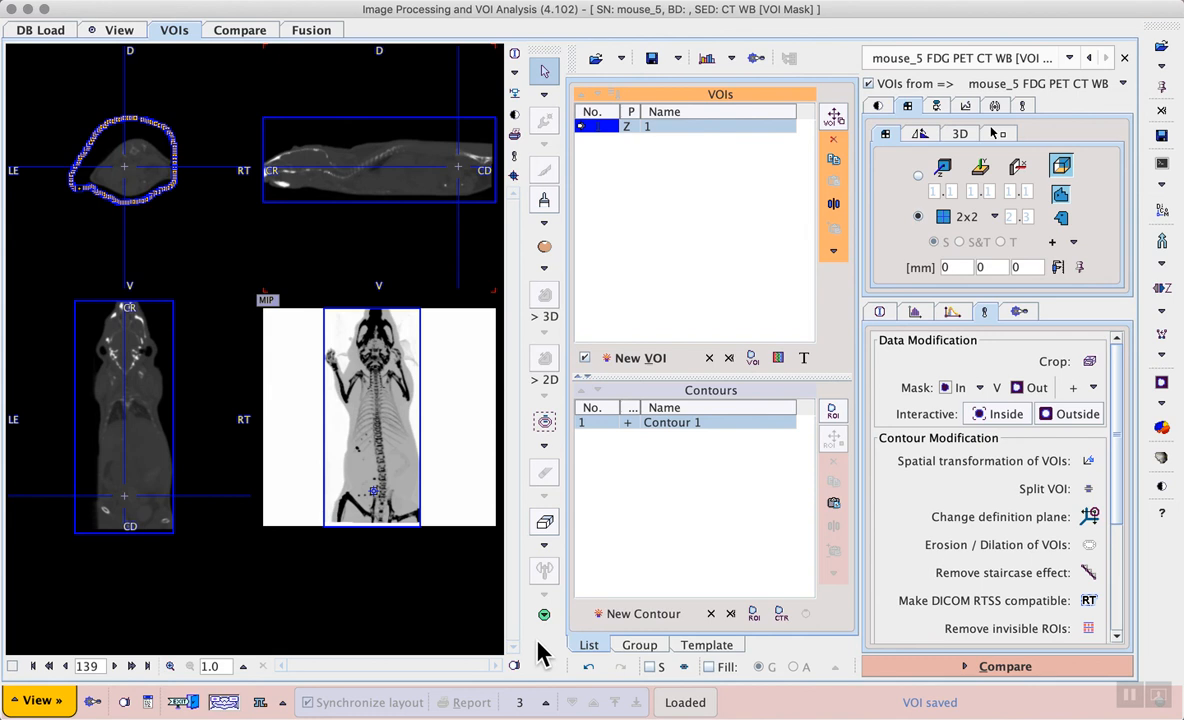
left_click(729, 358)
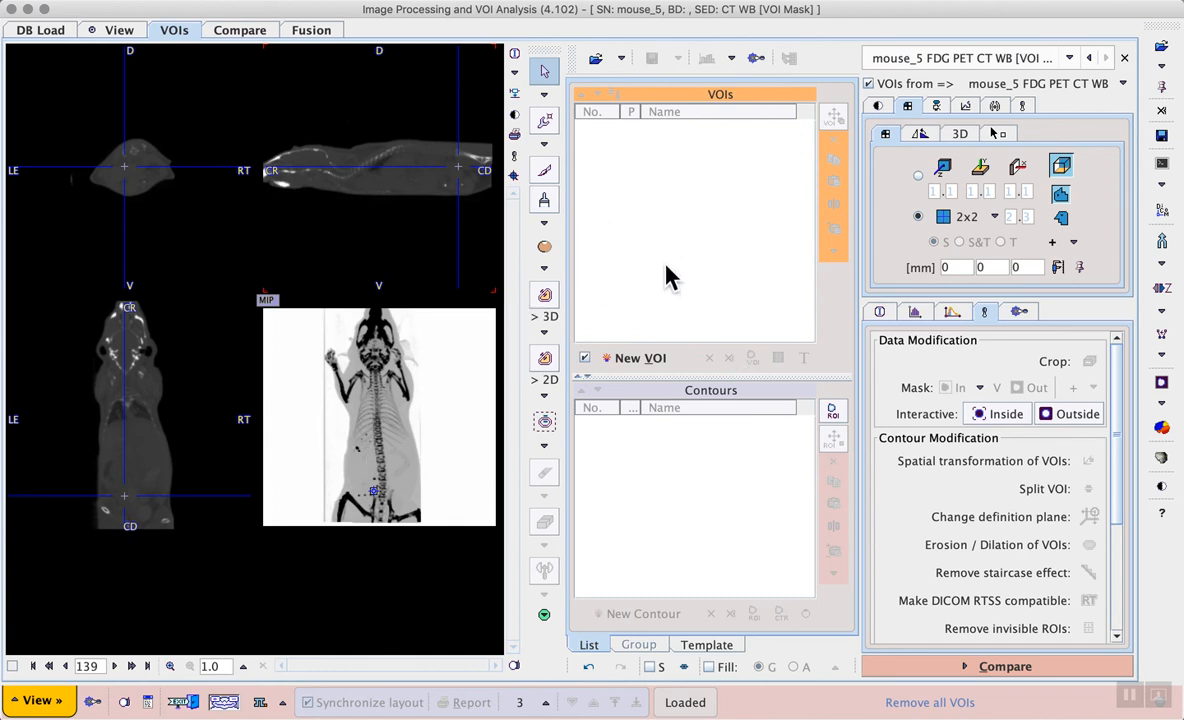
Compare the original and masked CT in separate rows, with the third row blank and the image overlays hidden
left_click(1054, 678)
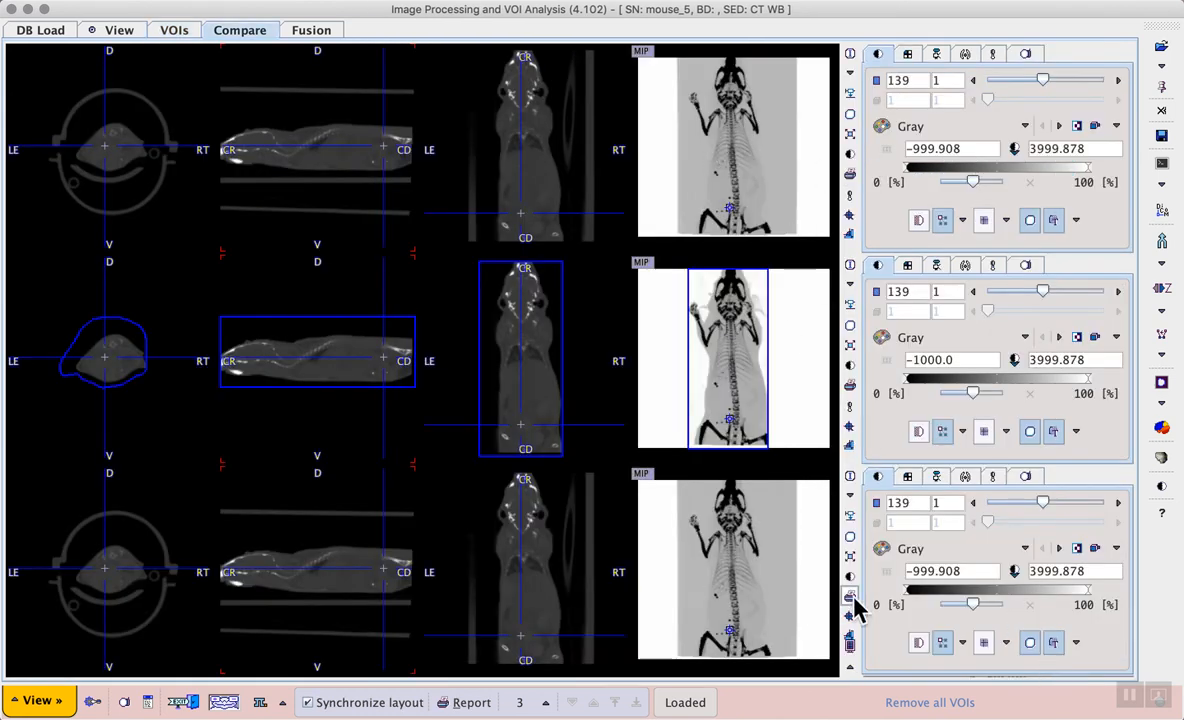
left_click(851, 77)
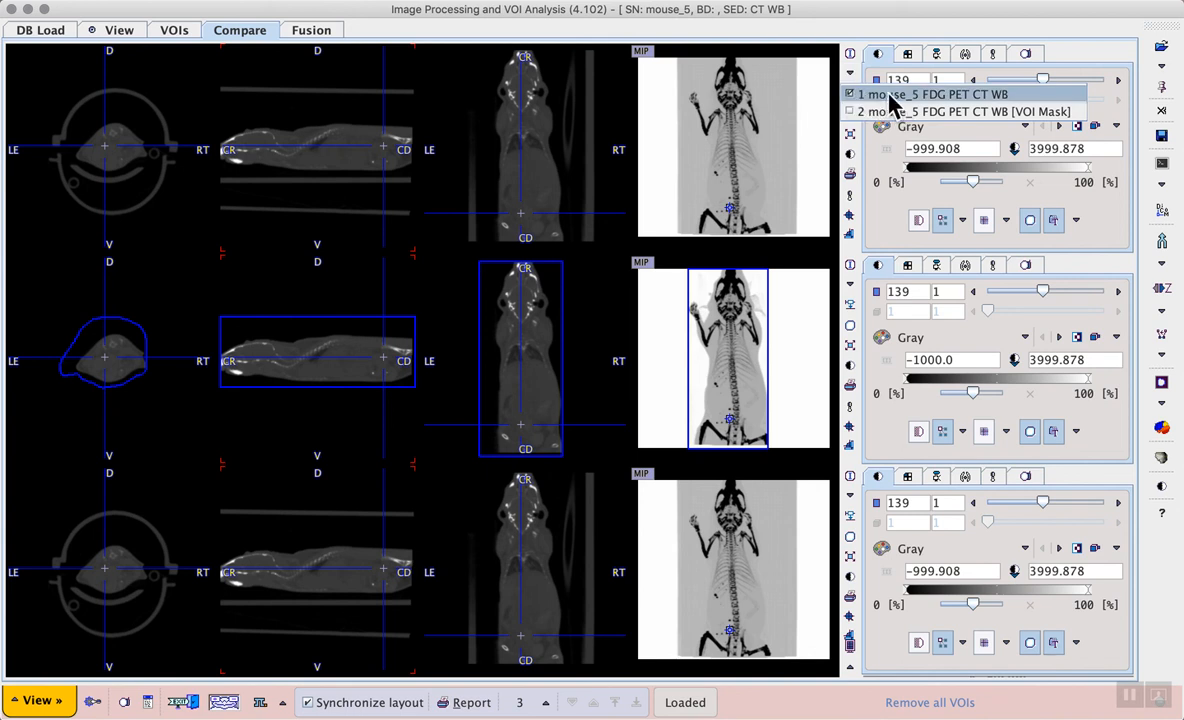
left_click(1003, 99)
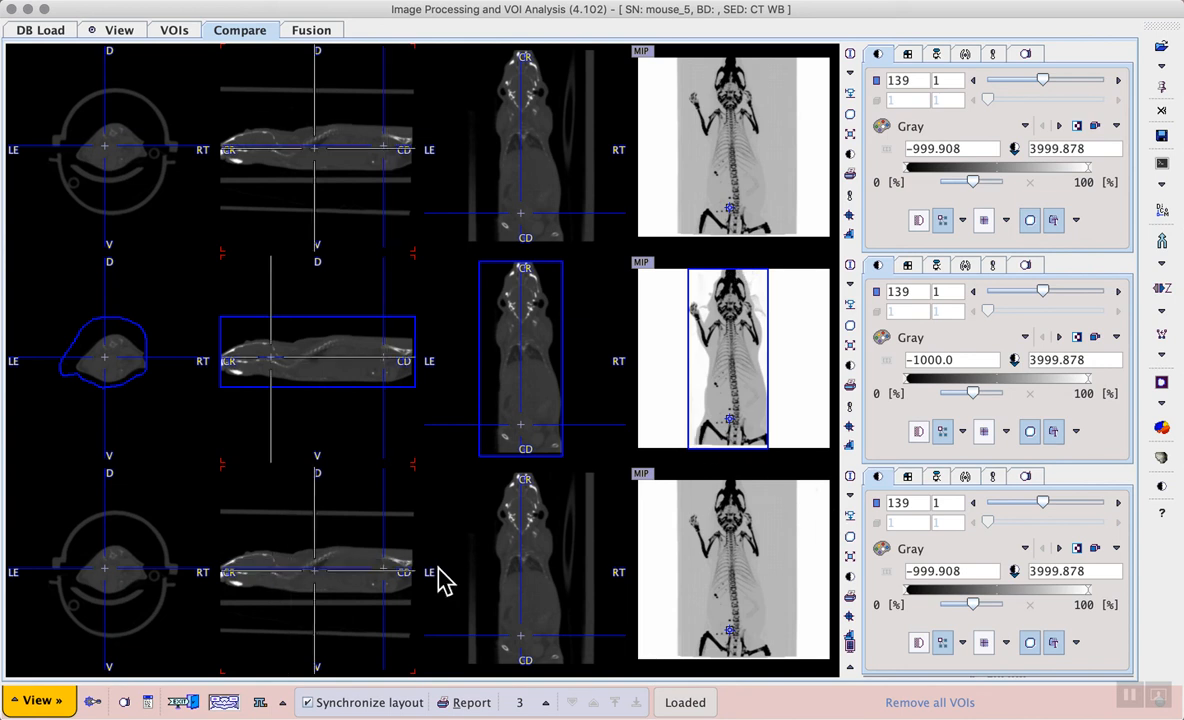
left_click(850, 667)
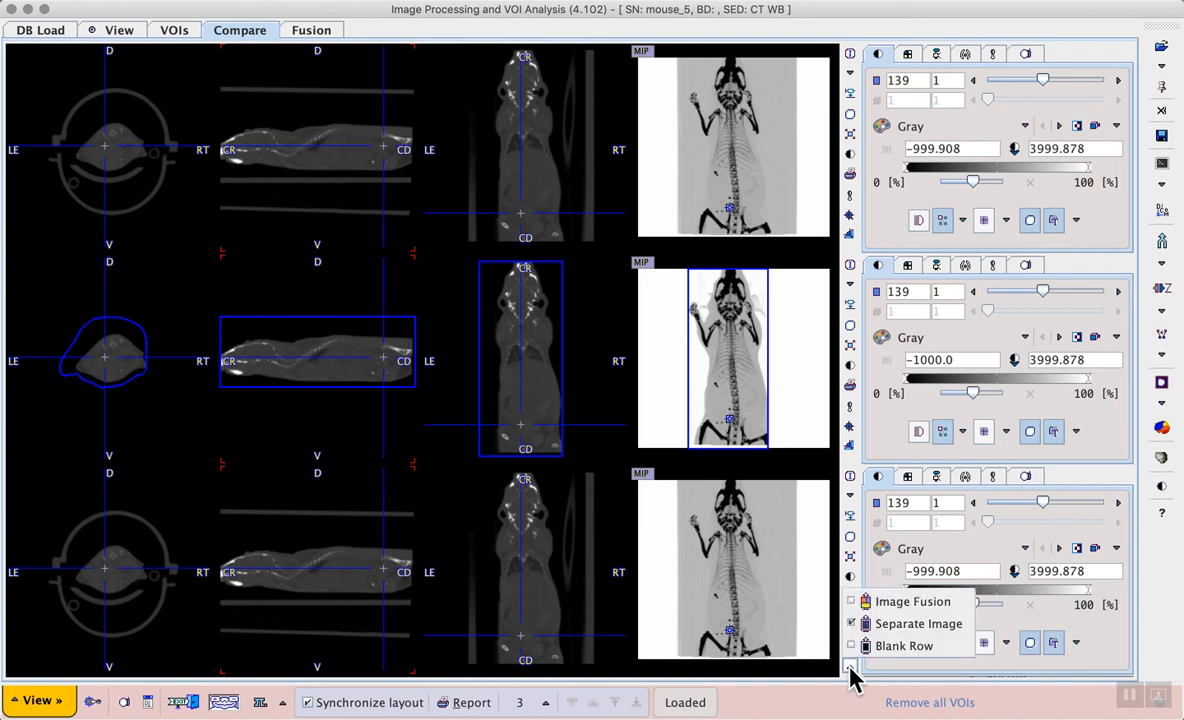
left_click(910, 648)
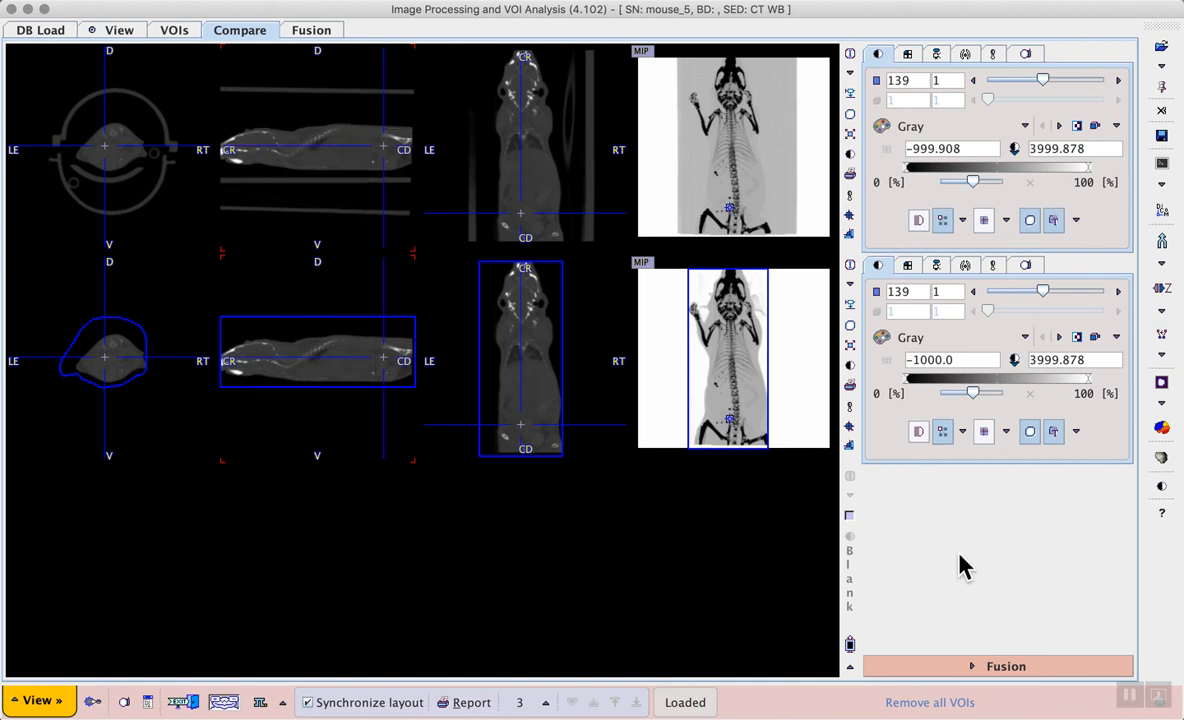
left_click(1053, 432)
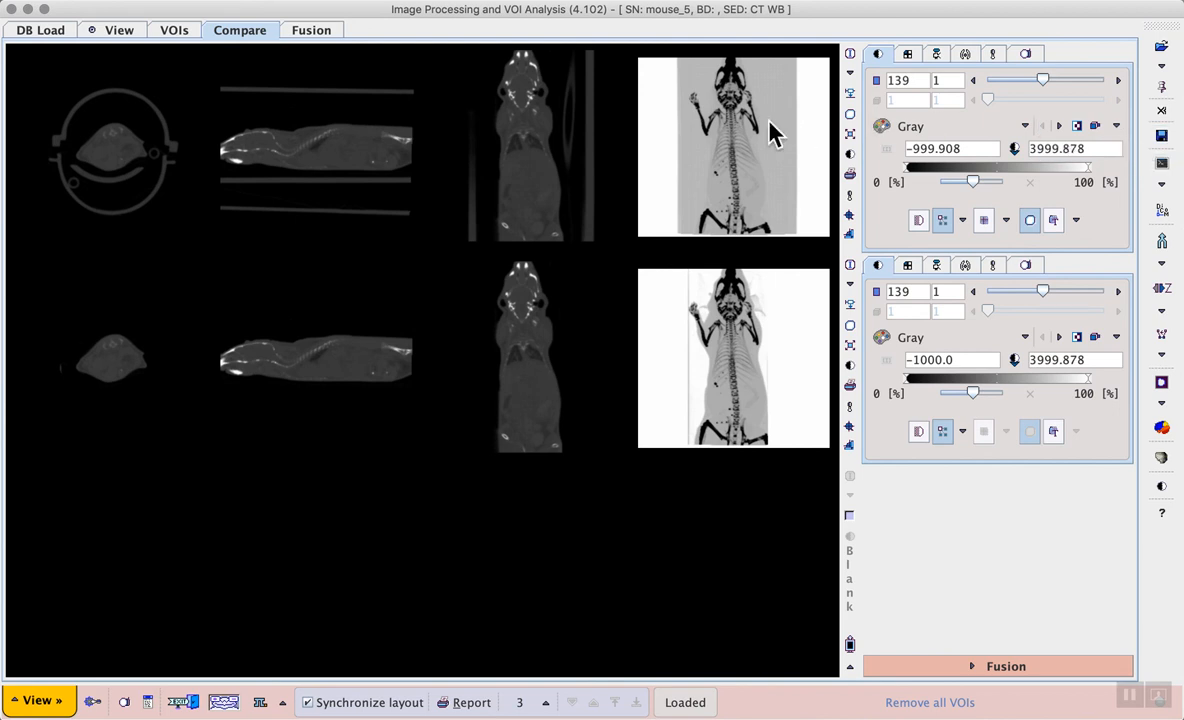
Return to the single-study image view and choose Database as the output format for saving
left_click(118, 32)
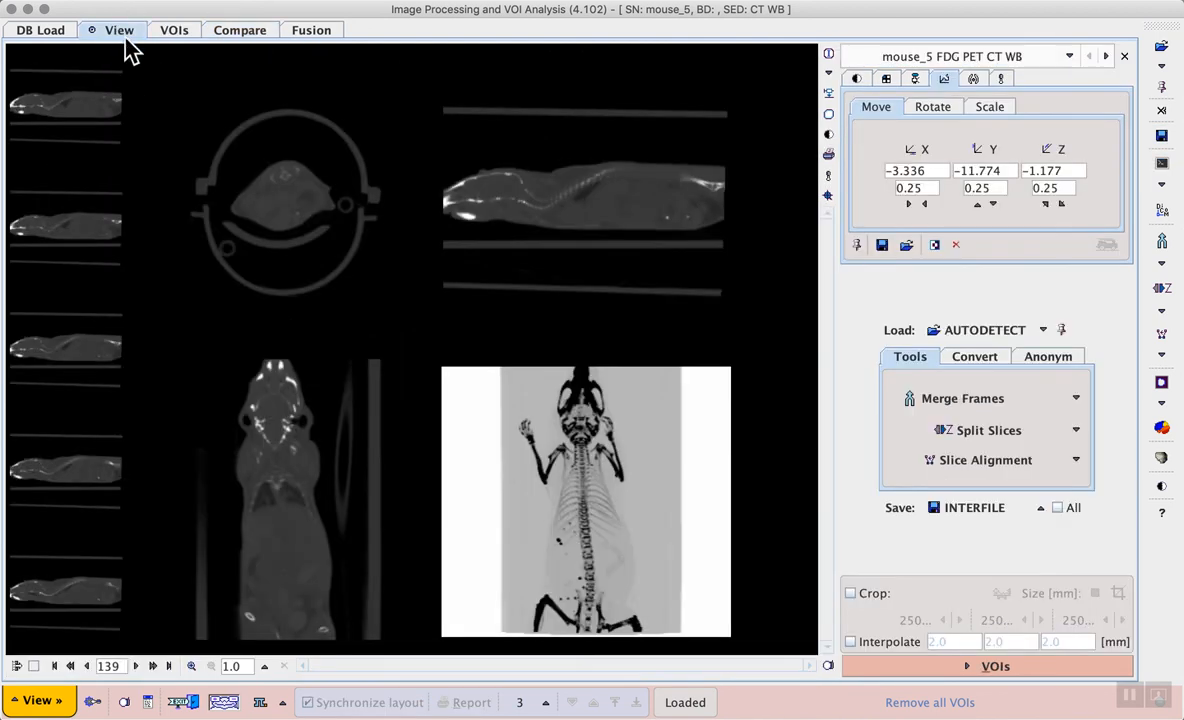
left_click(1040, 508)
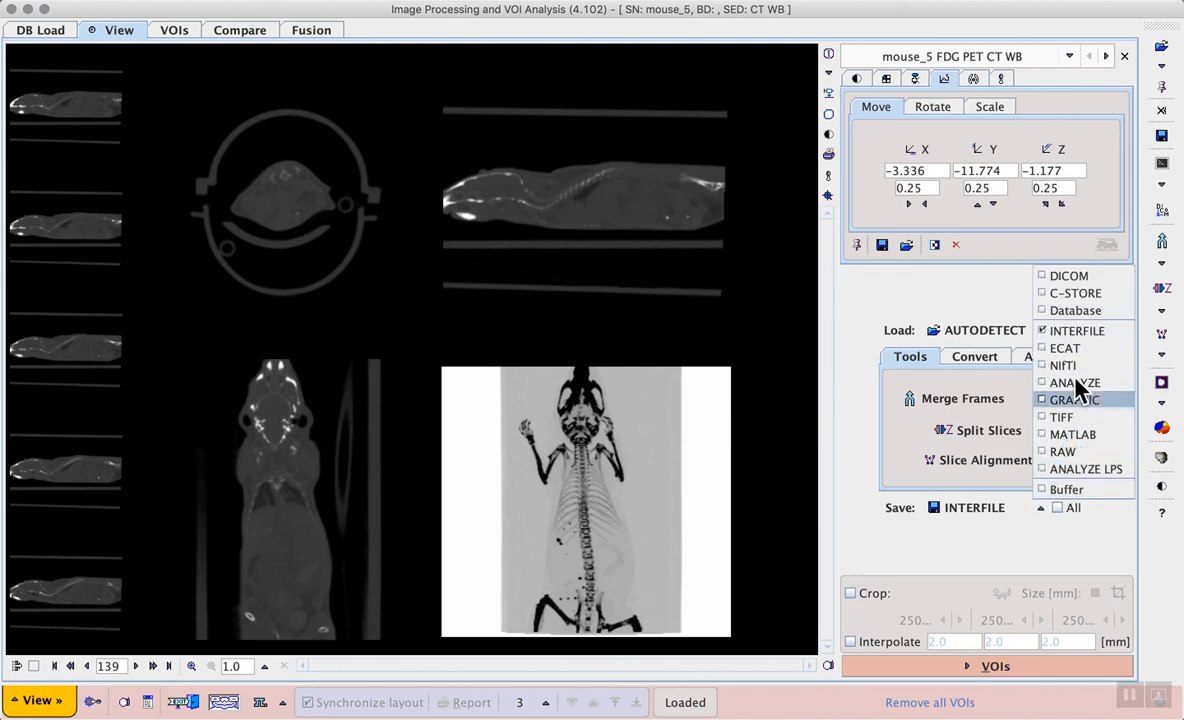
left_click(1108, 316)
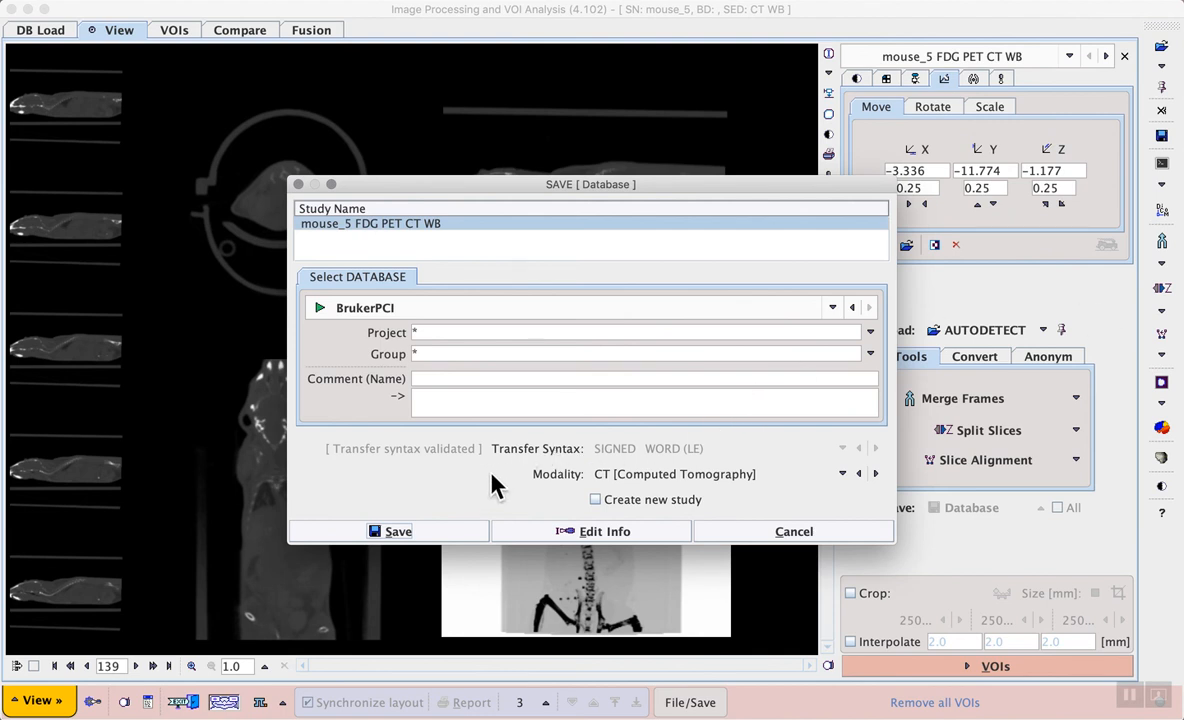
left_click(622, 533)
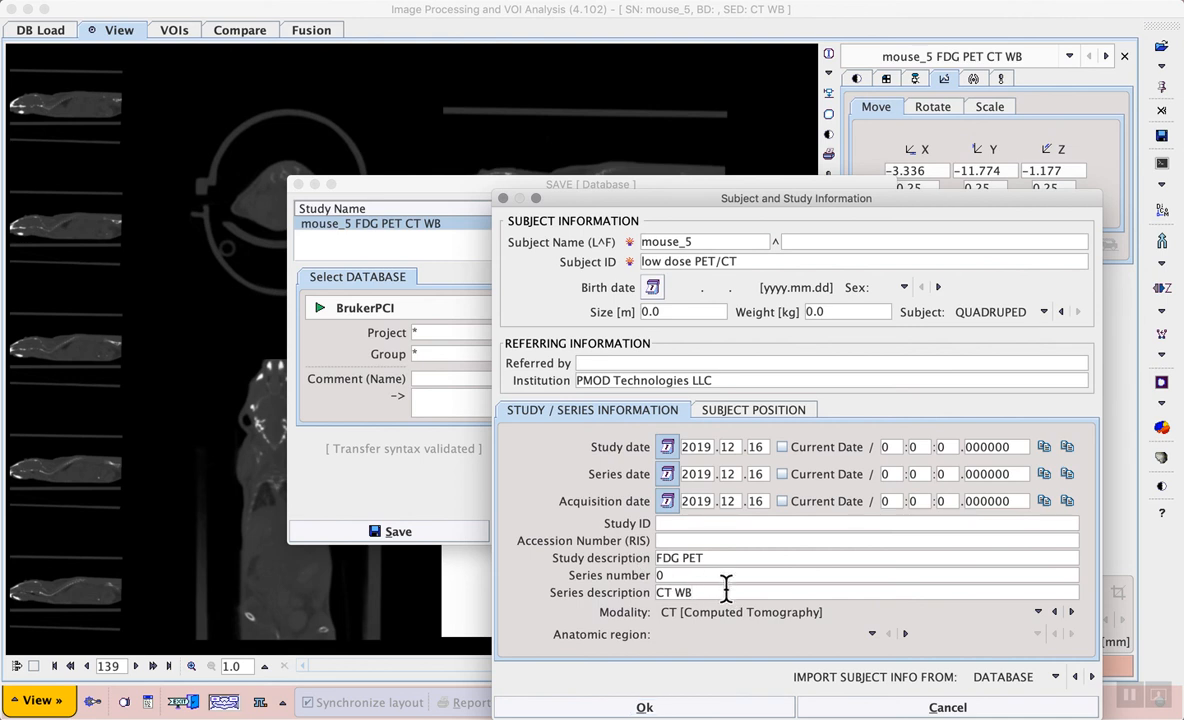
left_click(834, 710)
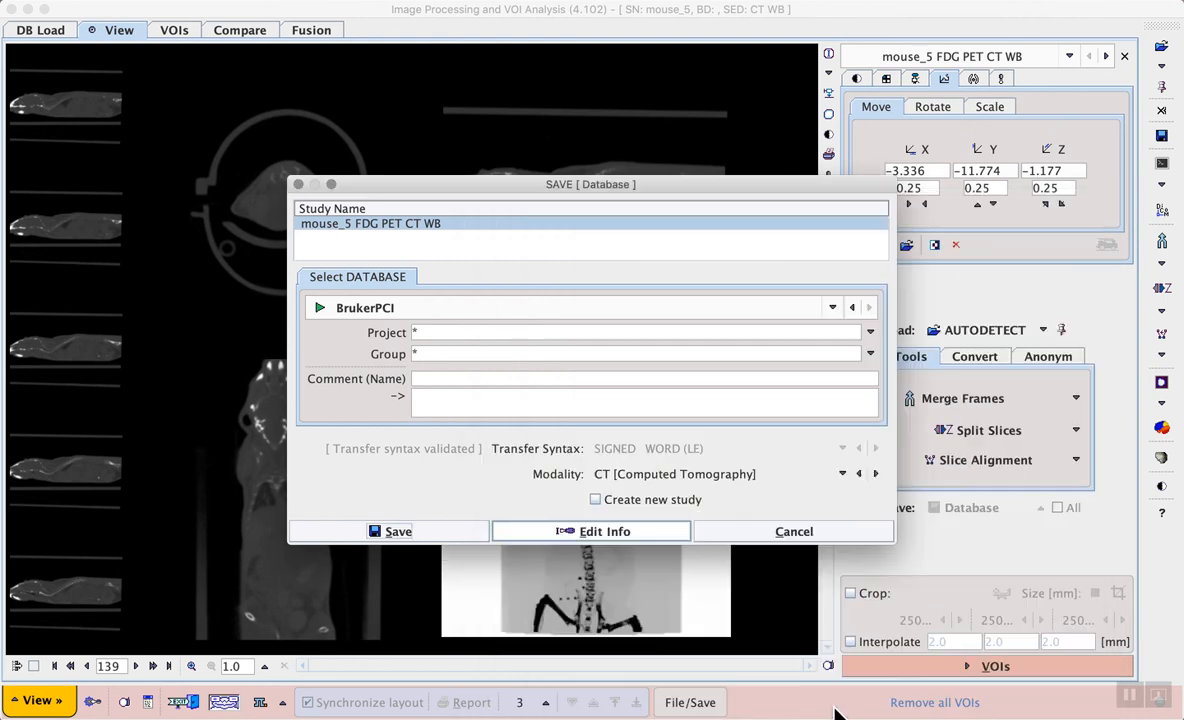
left_click(800, 531)
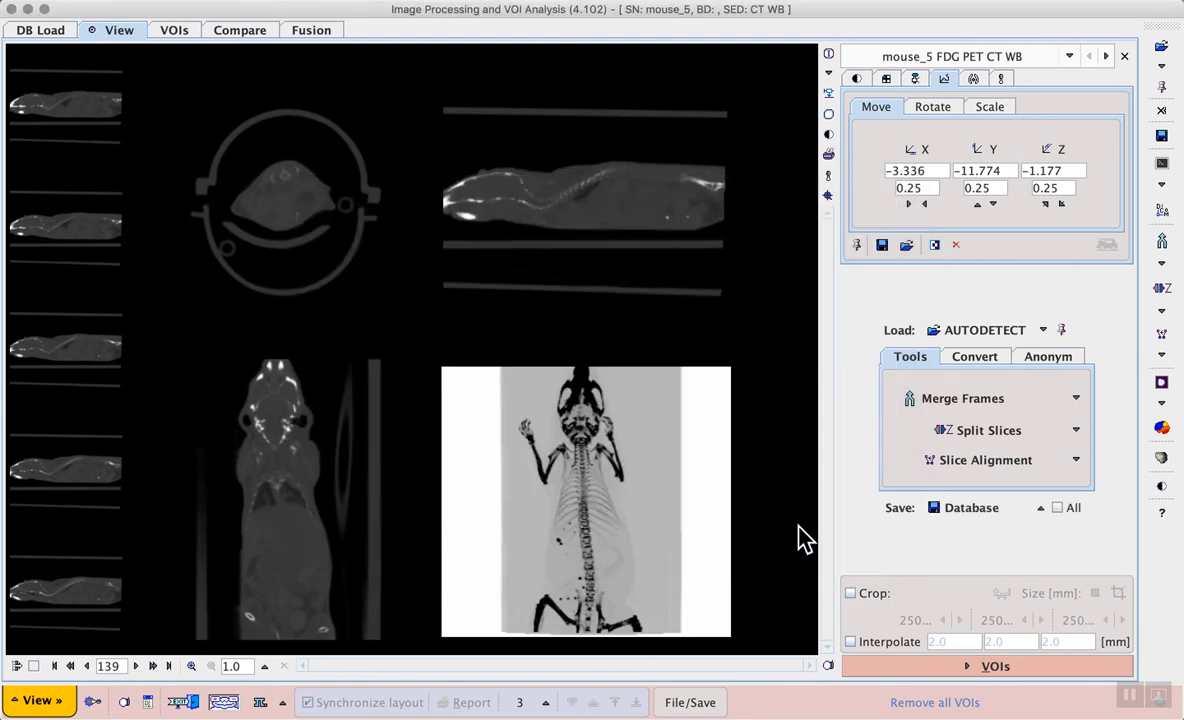
Save the VOI Mask study to the BrukerPCI database with the series description CT WB [bed removed]
left_click(1105, 57)
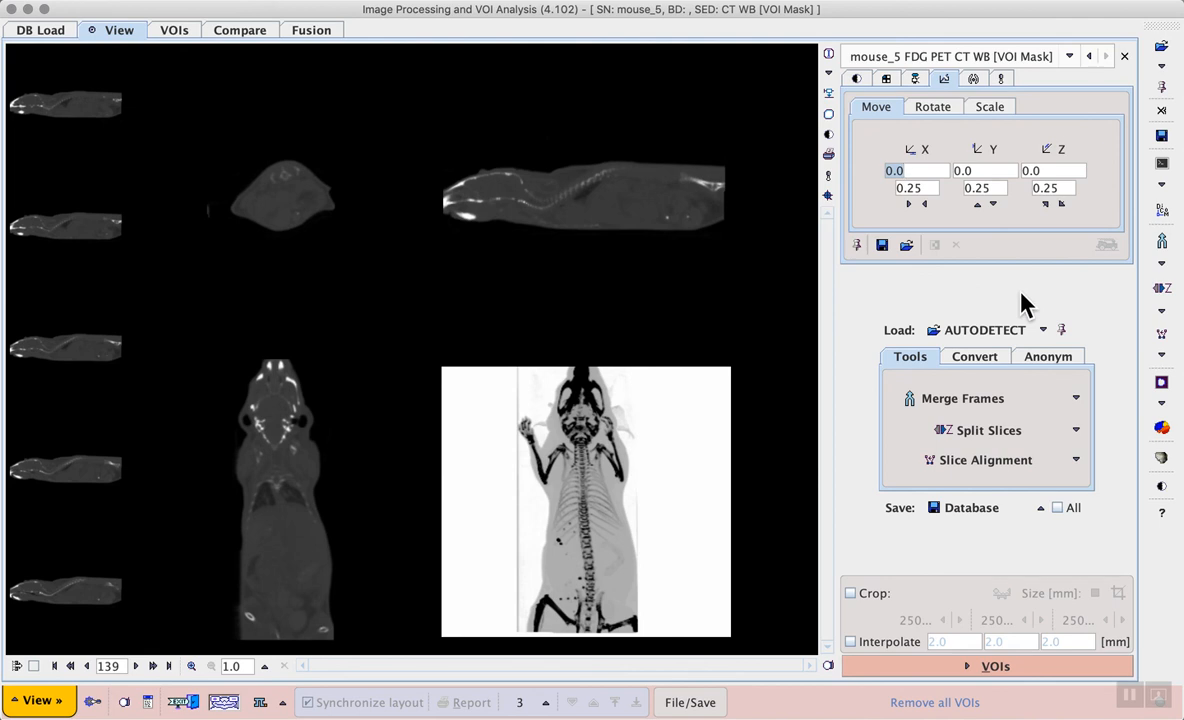
left_click(970, 508)
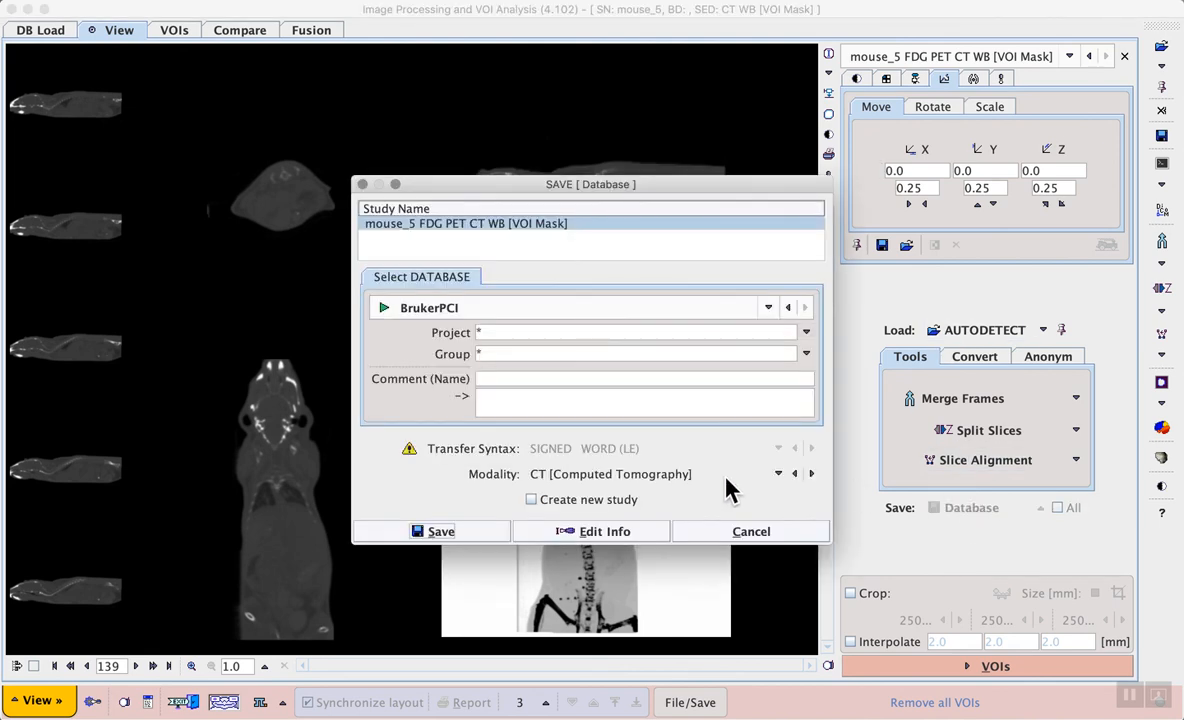
left_click(601, 534)
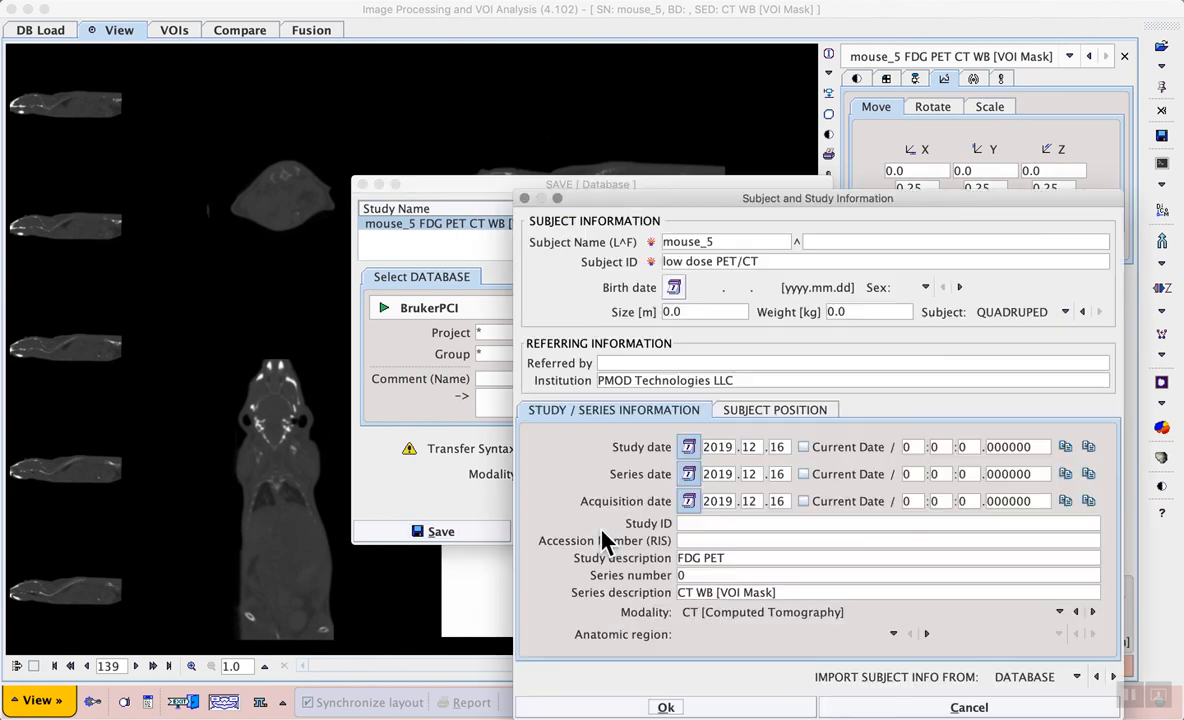
left_click(765, 592)
key("BackSpace")
key("BackSpace")
key("BackSpace")
key("BackSpace")
key("BackSpace")
key("BackSpace")
key("BackSpace")
key("BackSpace")
type("bed removed")
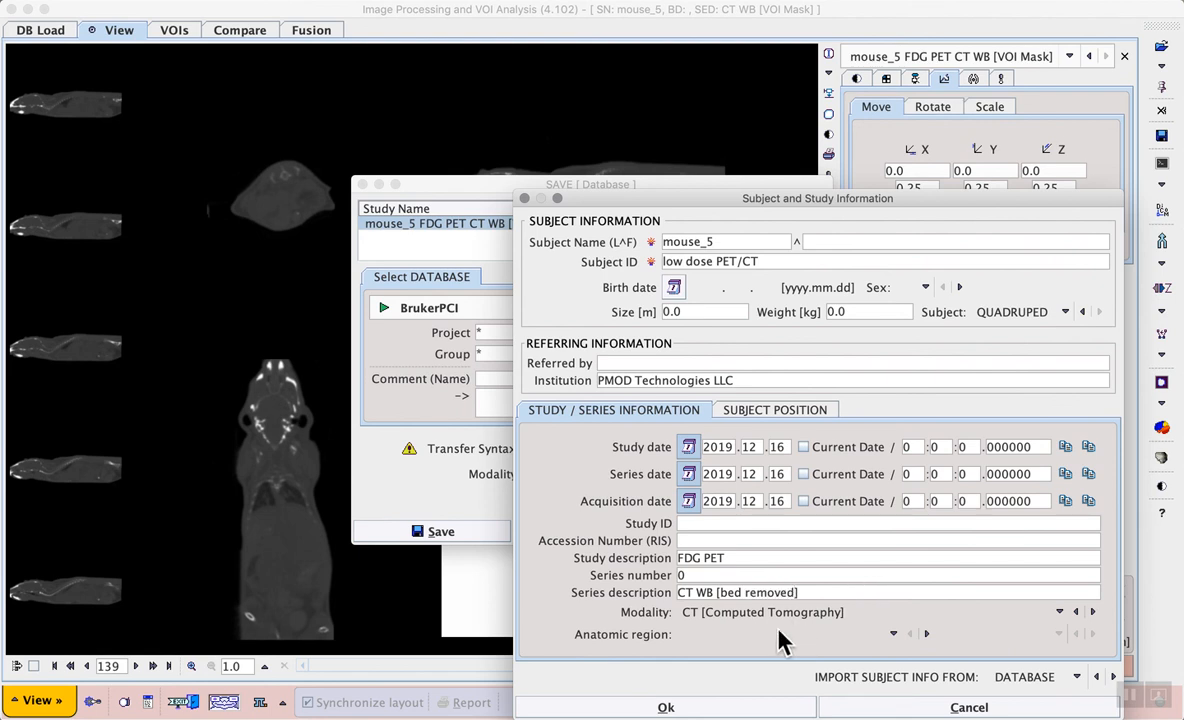
left_click(725, 707)
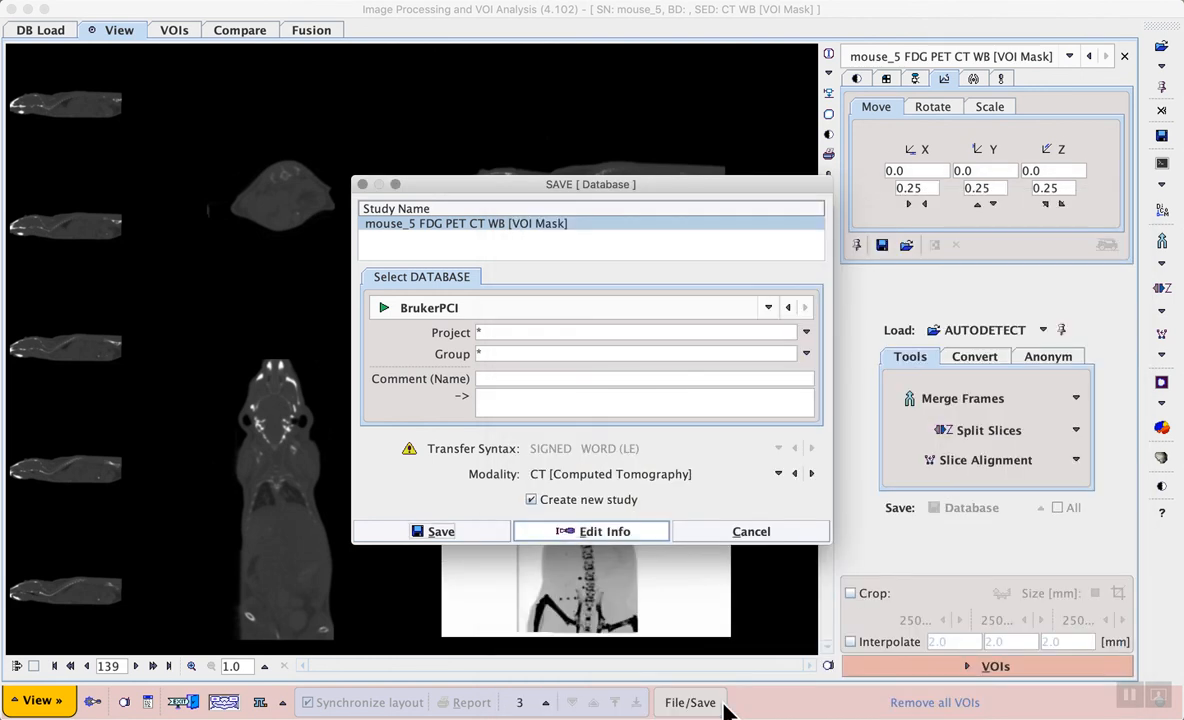
left_click(457, 532)
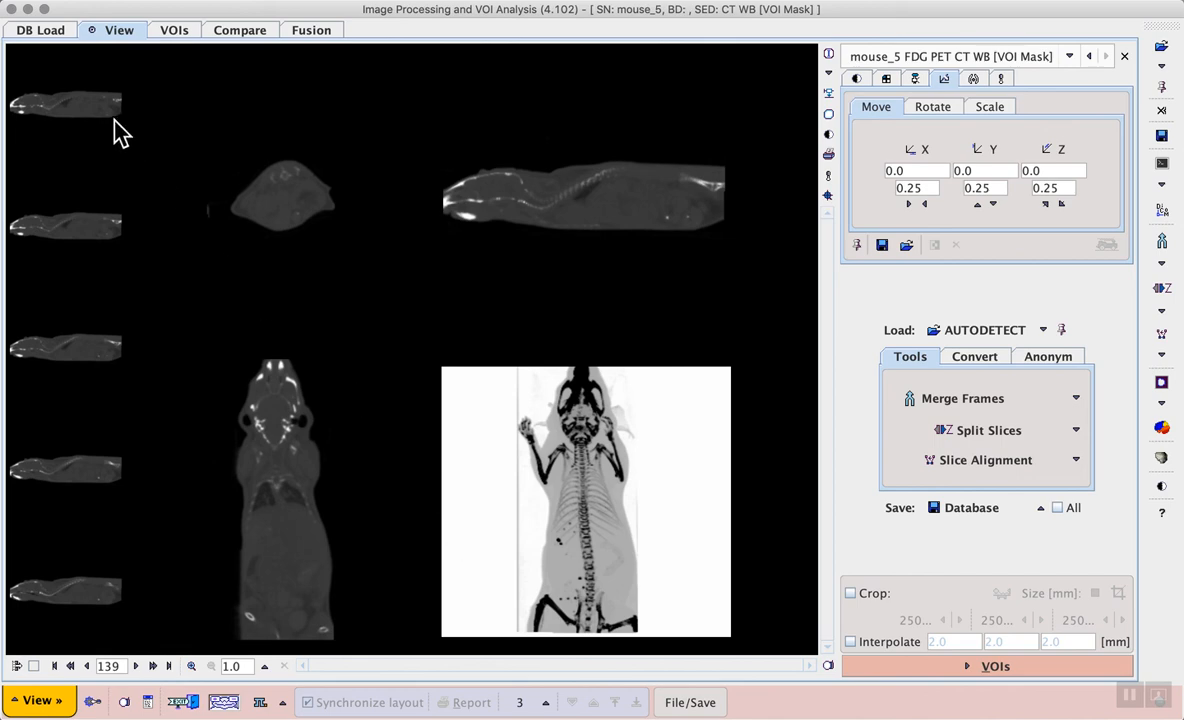
Check the series stored for mouse_5 in the BrukerPCI database, enlarging the series list and selecting CT WB [bed removed]
left_click(43, 31)
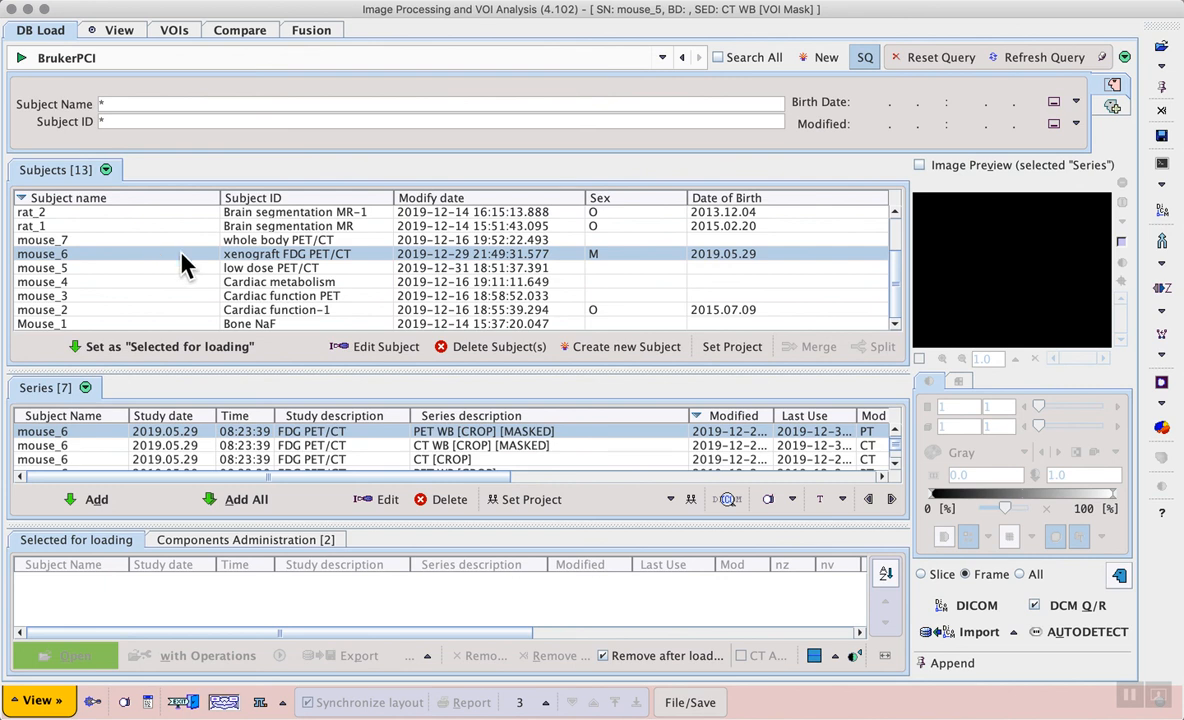
left_click(298, 269)
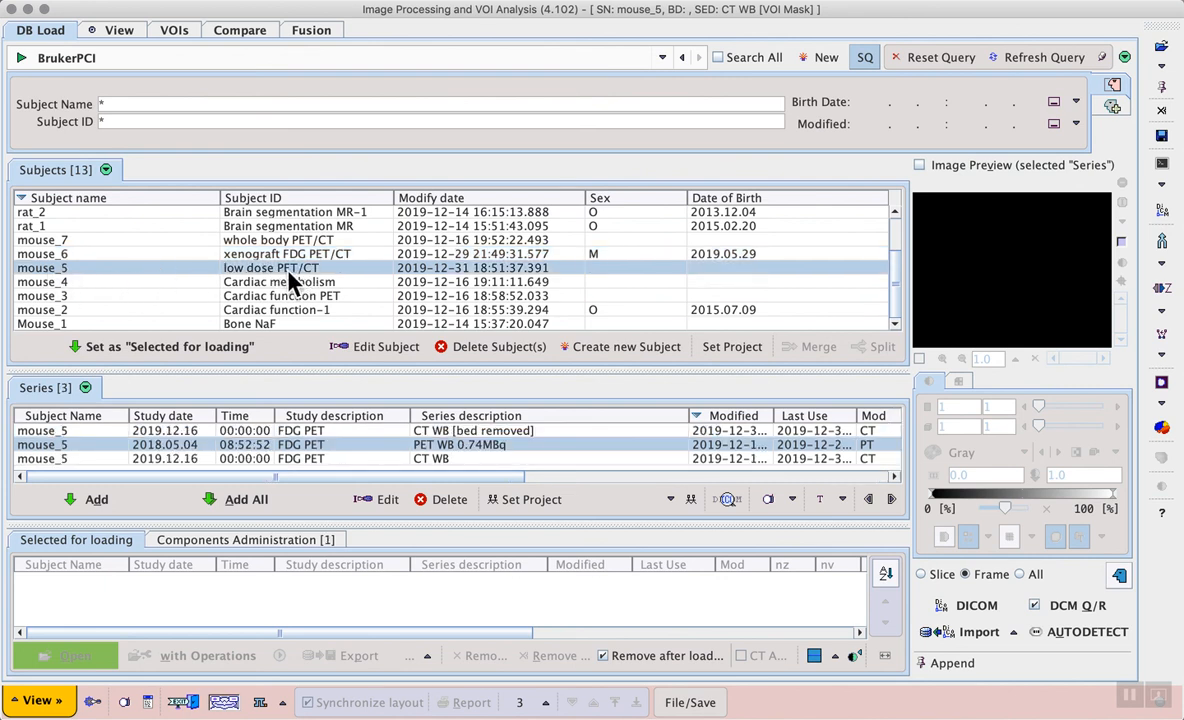
left_click(518, 432)
left_click_drag(537, 367, 547, 319)
left_click(469, 411)
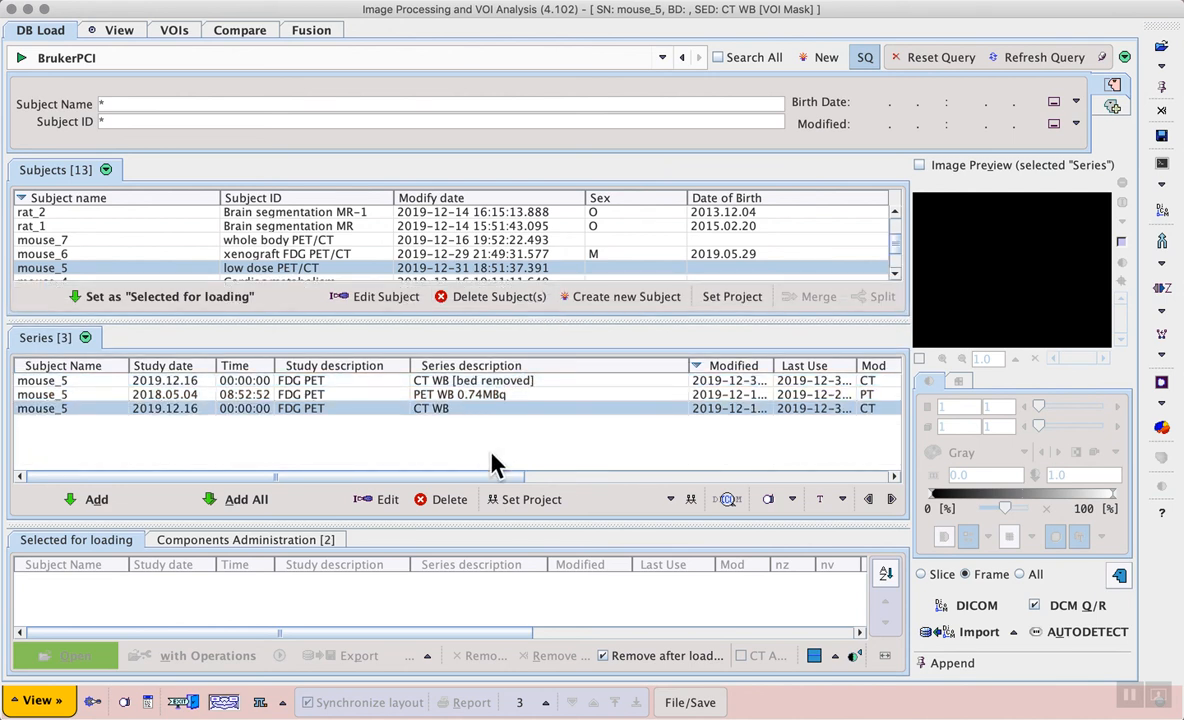
left_click(463, 381)
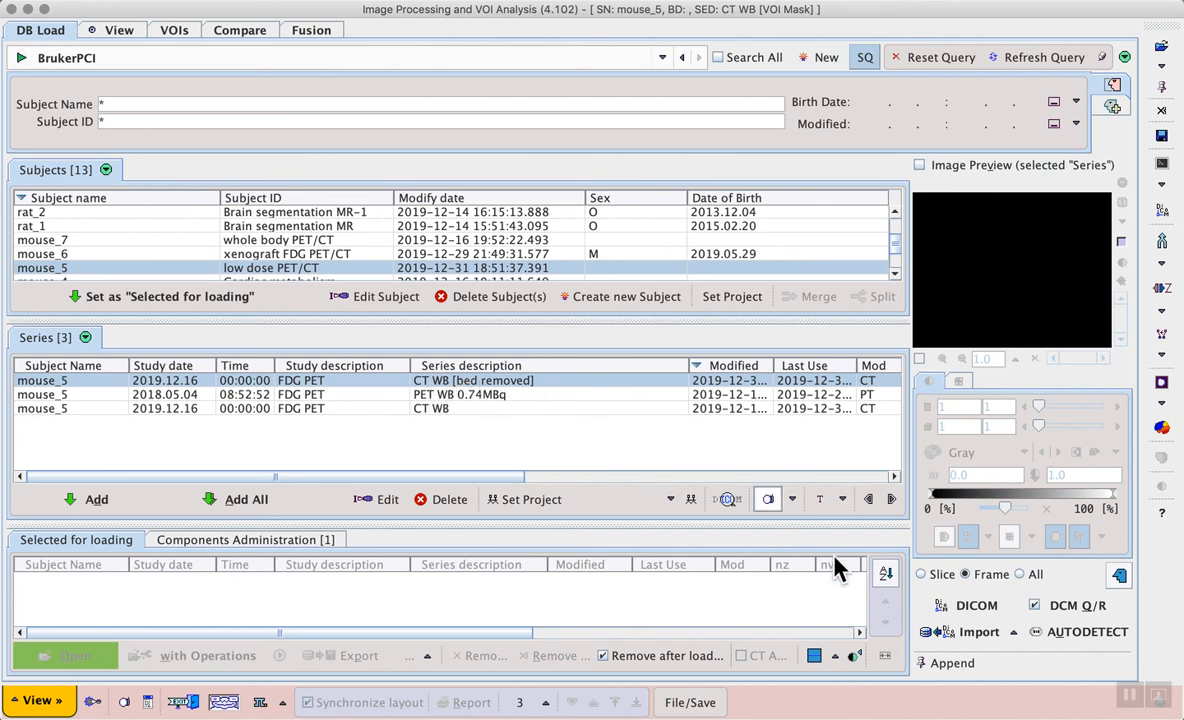
left_click(1131, 697)
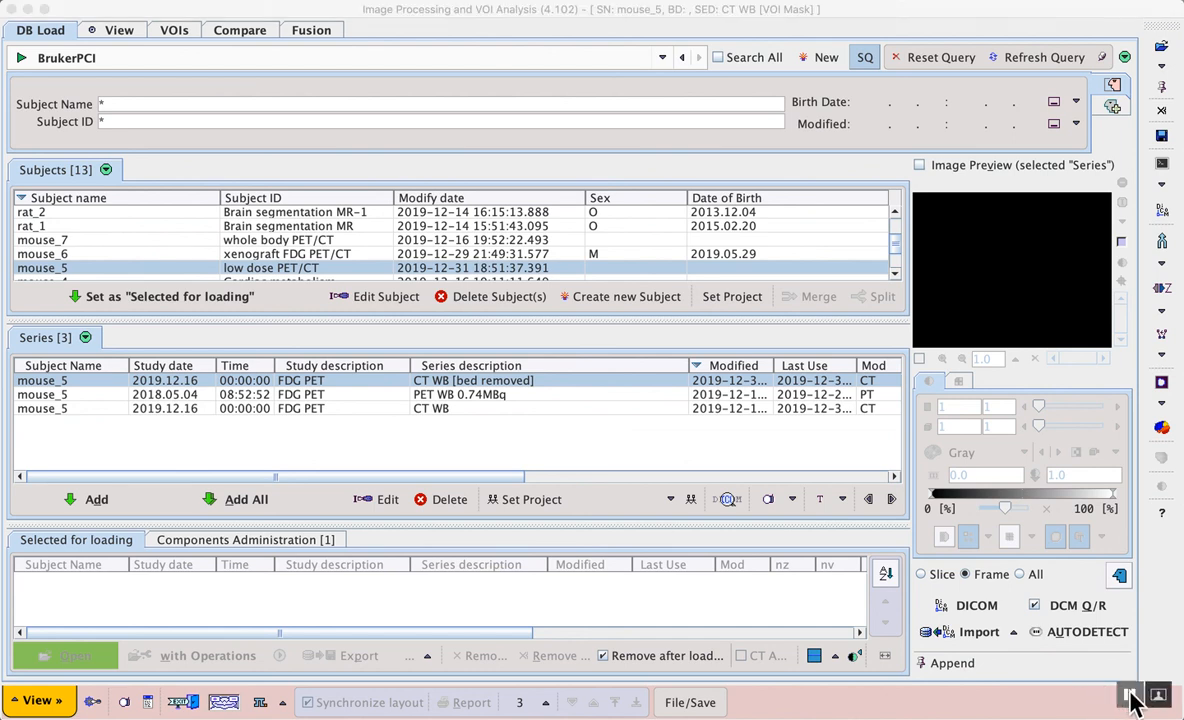